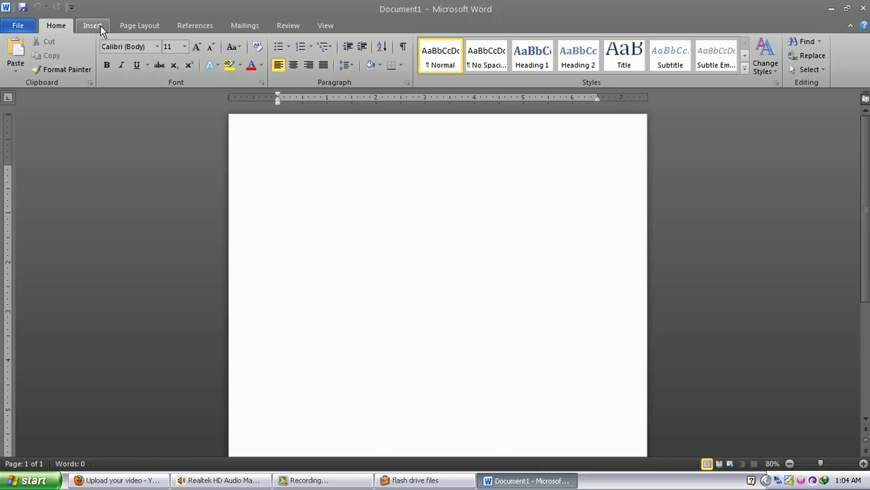
Turn the page to landscape orientation, keeping the Letter paper size
click(140, 25)
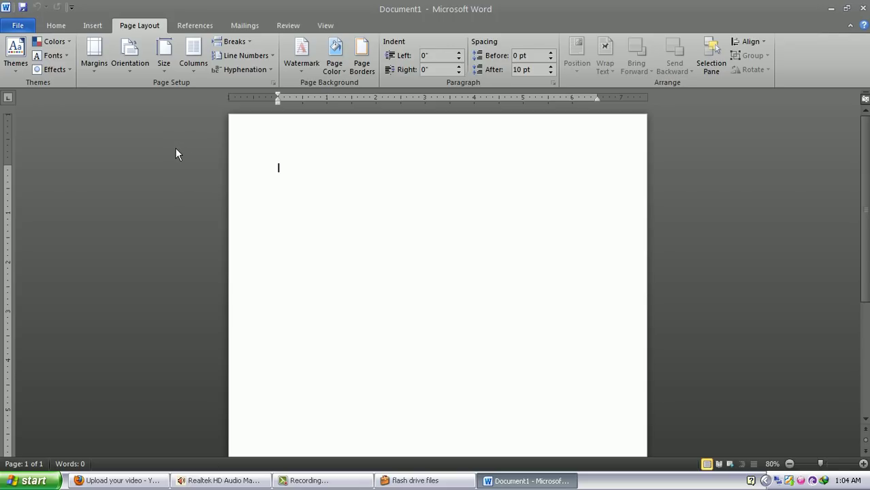
click(130, 68)
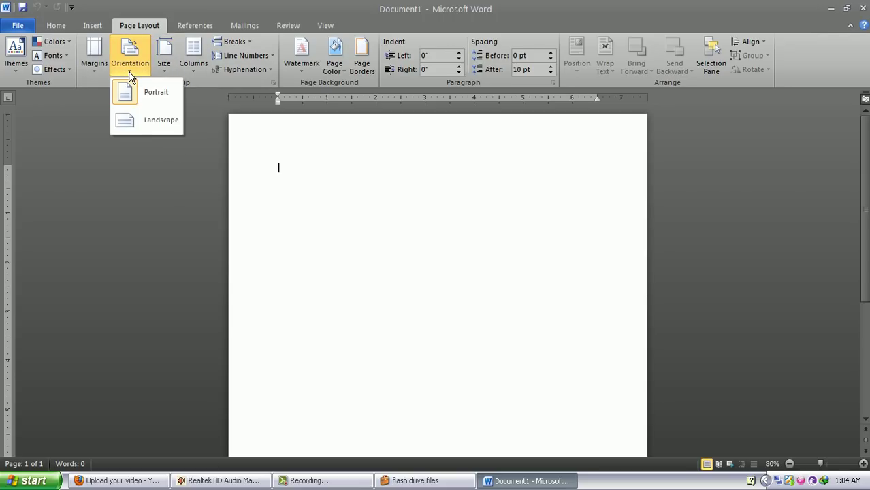
click(155, 122)
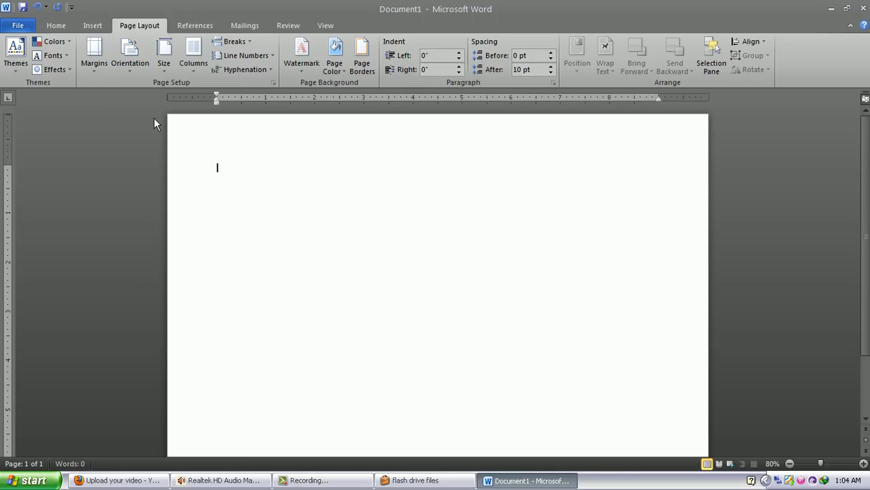
click(164, 68)
click(190, 88)
Set all four page margins to 1 inch through Custom Margins
click(94, 55)
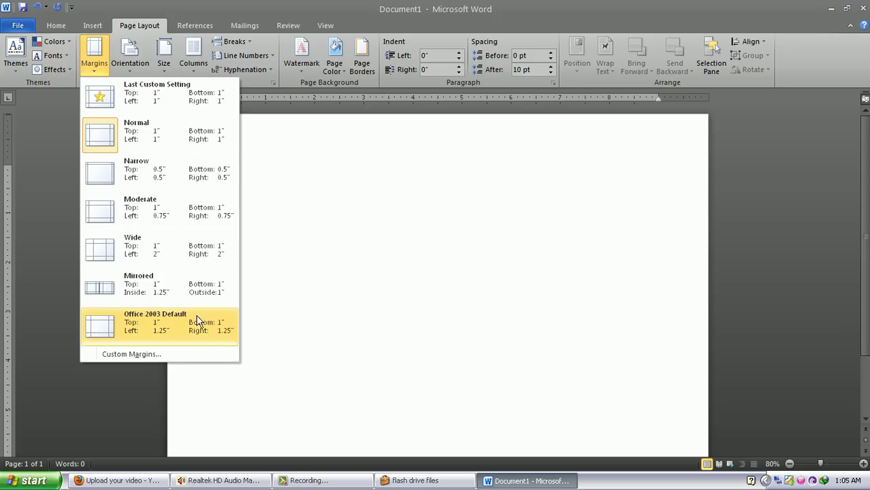
click(151, 354)
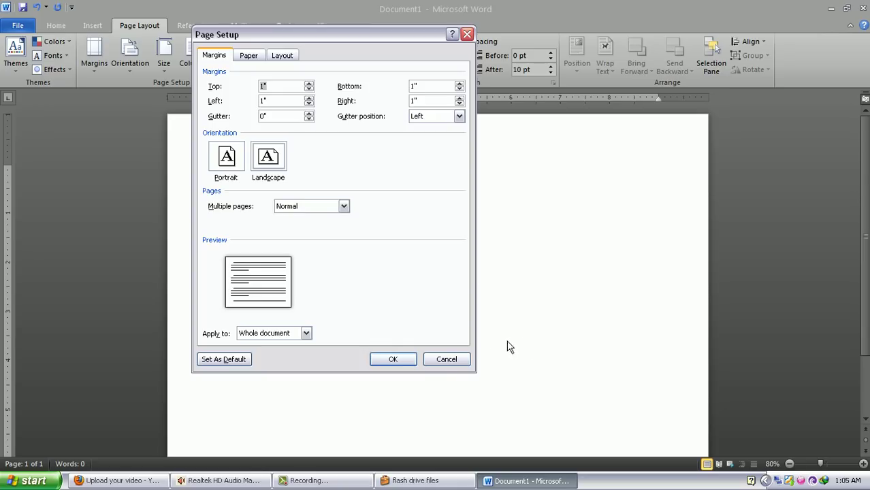
click(394, 360)
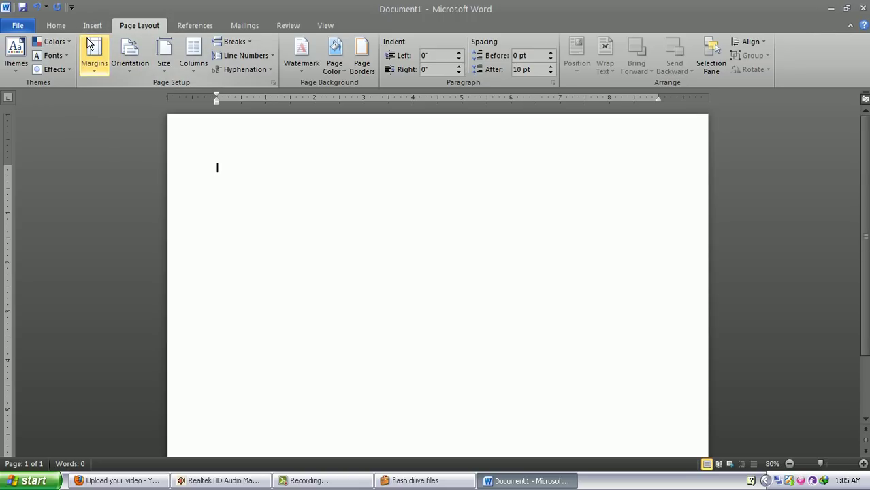
Type the centred heading 'Republic of the Philippines' and start a new line
click(56, 24)
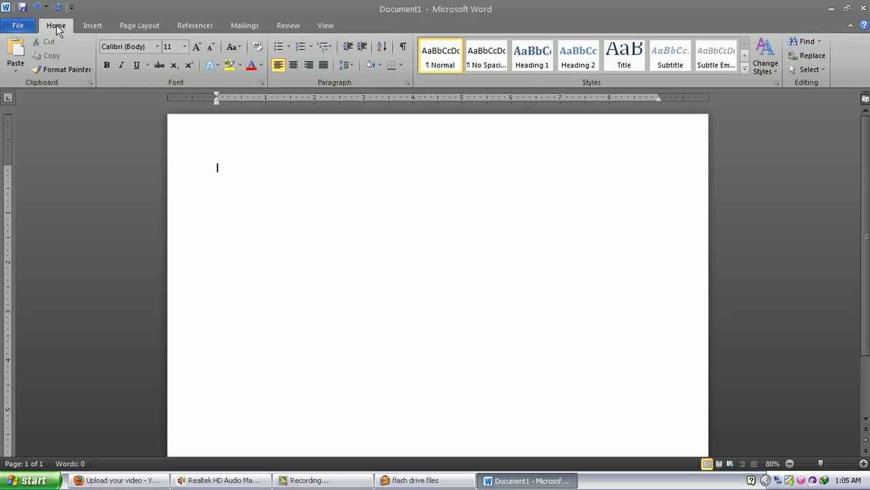
click(291, 67)
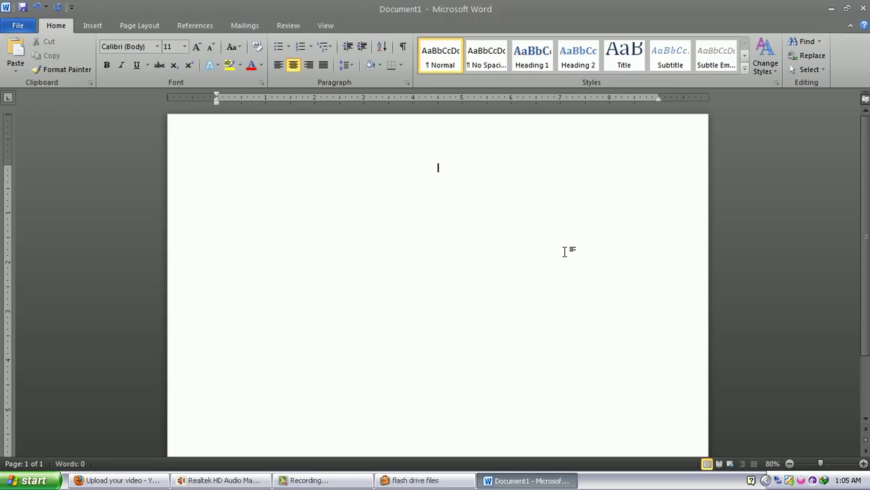
text(Republic of the )
text(O)
key(BackSpace)
text(Philippines)
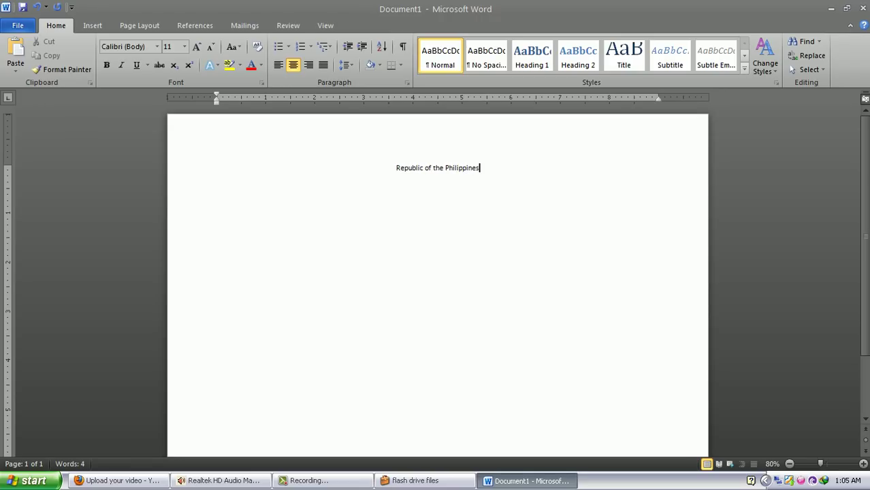
key(Return)
Insert a red shadowed WordArt and replace its placeholder with 'Certificate of Recognition'
click(90, 27)
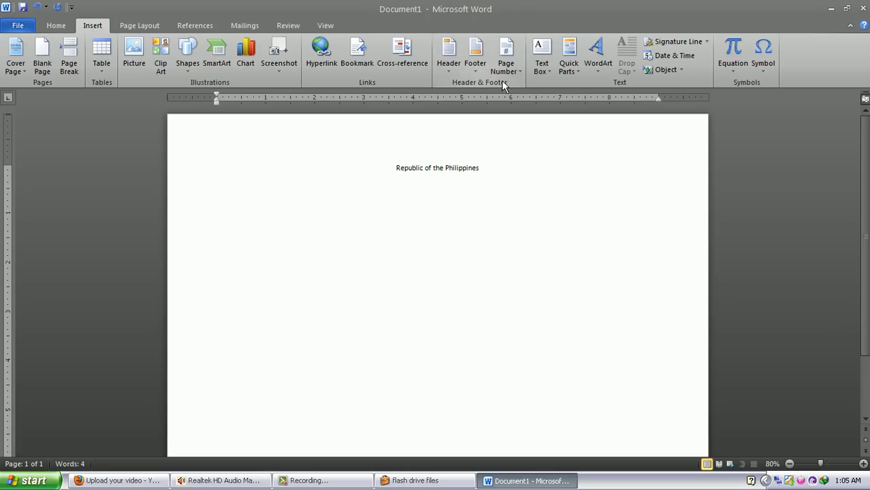
click(597, 70)
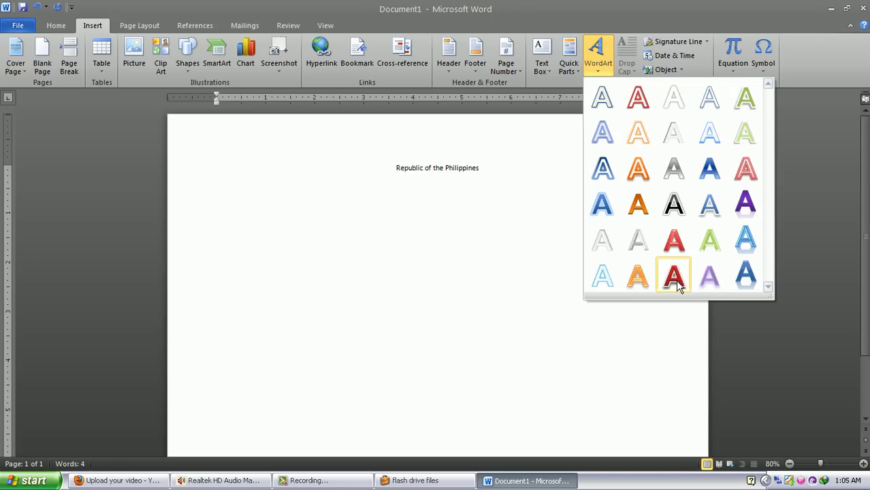
click(675, 279)
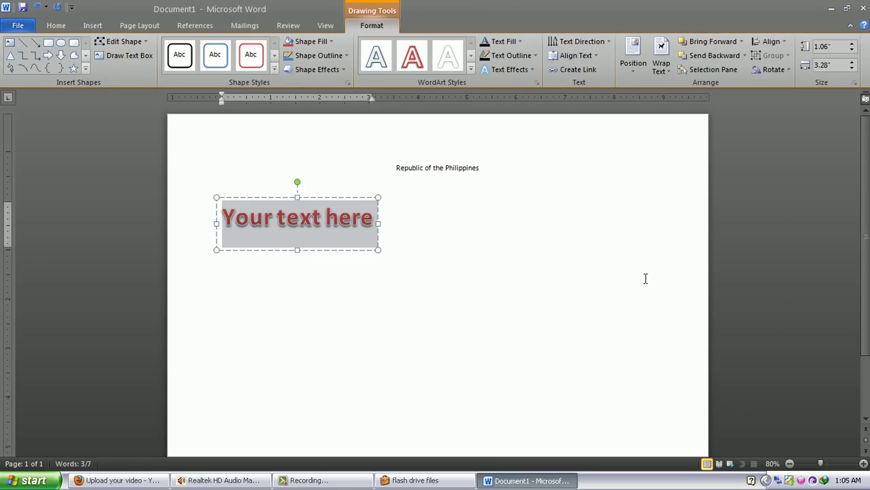
click(375, 224)
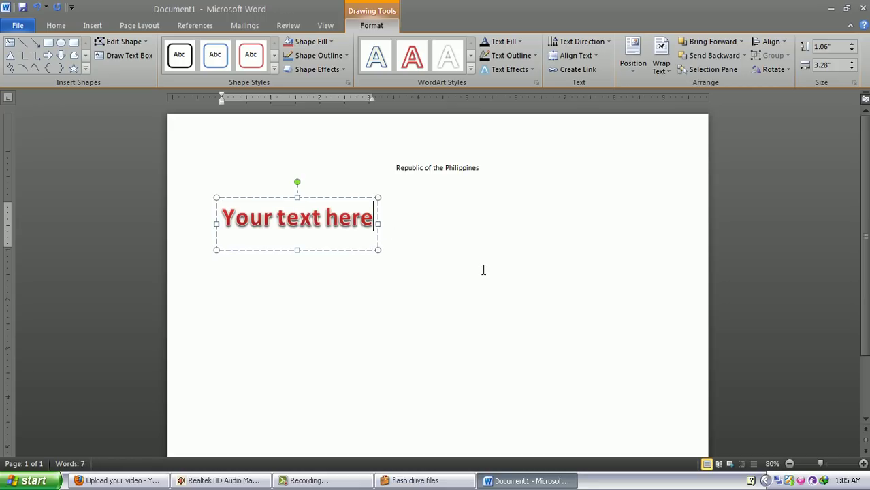
key(BackSpace)
key(BackSpace)
key(BackSpace)
key(BackSpace)
key(BackSpace)
key(BackSpace)
key(BackSpace)
key(BackSpace)
key(BackSpace)
key(BackSpace)
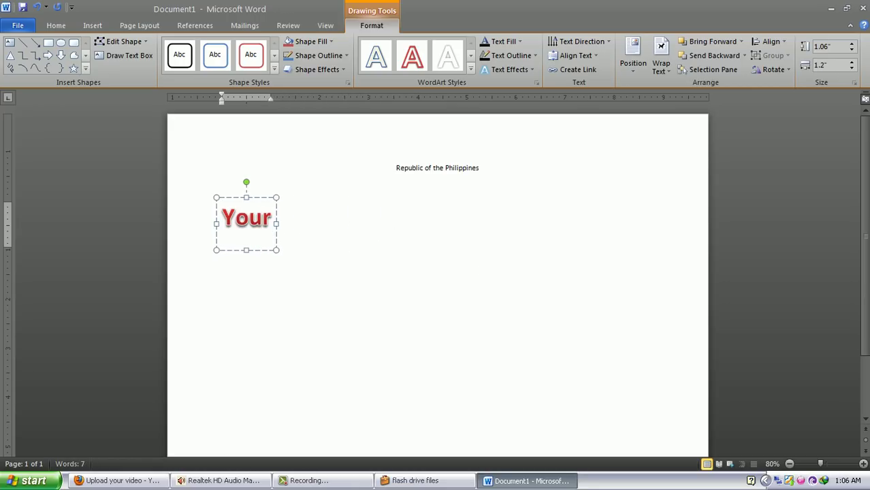
key(BackSpace)
key(BackSpace)
key(BackSpace)
key(BackSpace)
text(Certificate of Re)
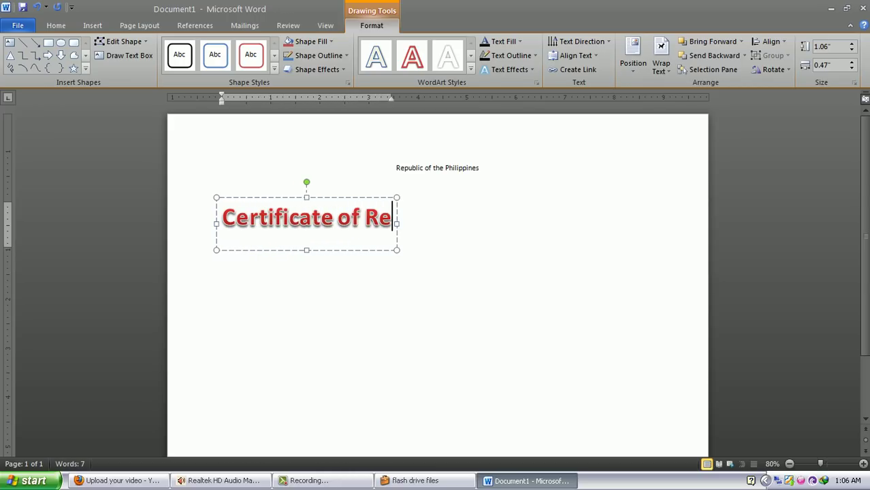
text(co)
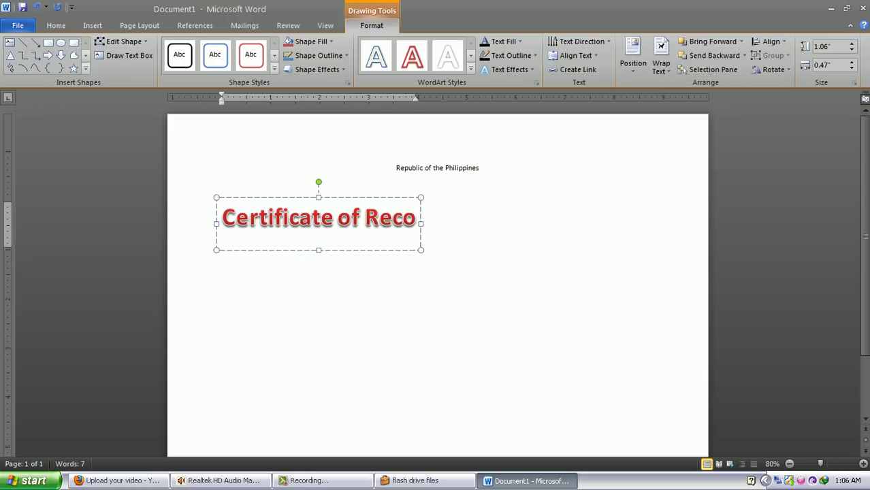
text(gnition)
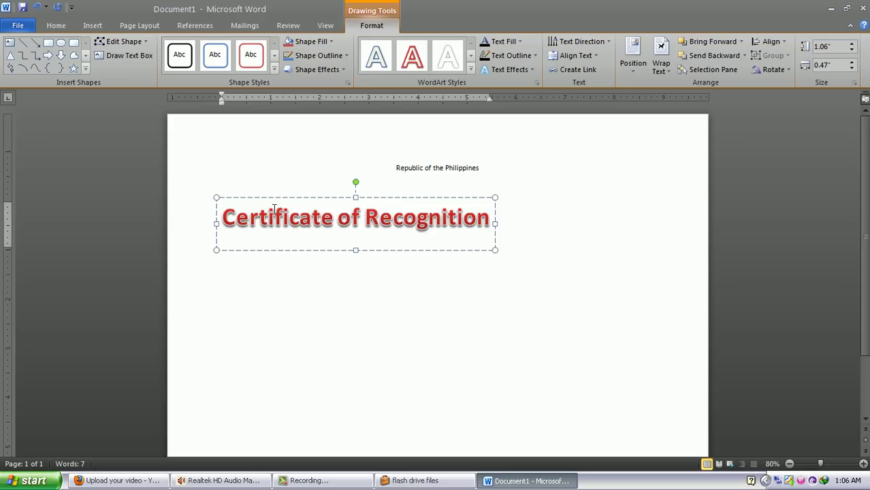
Set the WordArt title to 48 pt and drag it to sit centred under the heading
drag(225, 216, 467, 252)
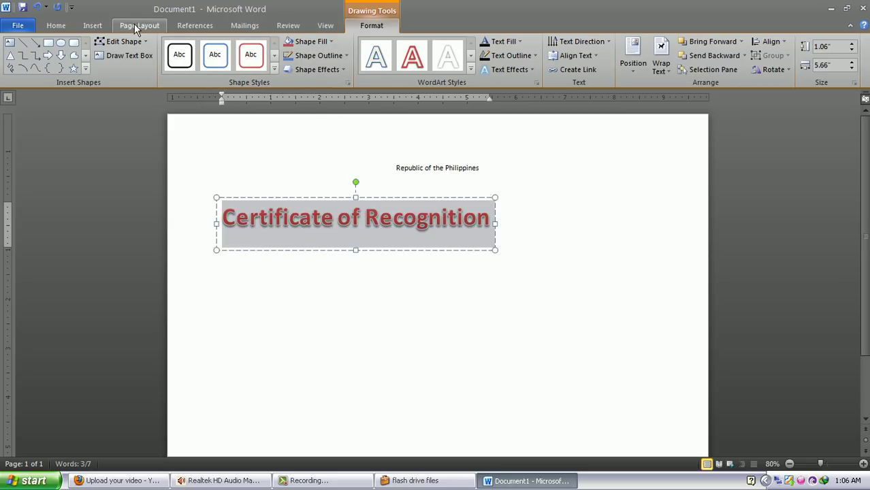
click(55, 26)
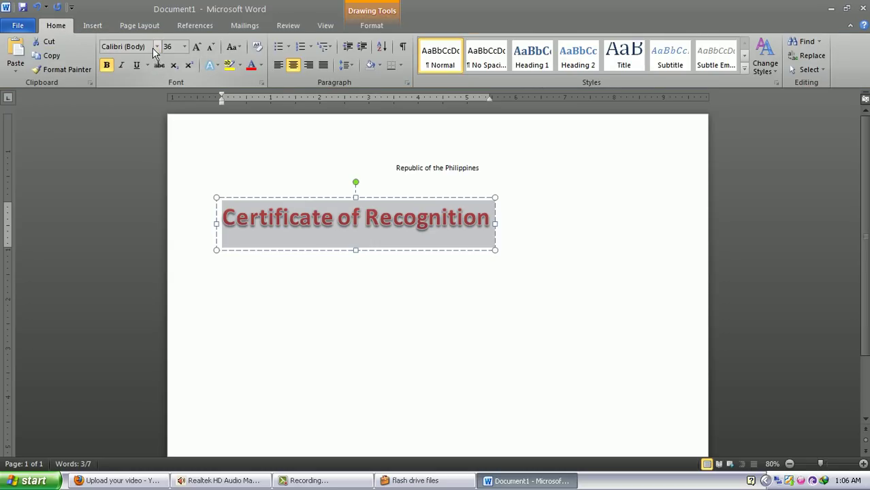
click(196, 46)
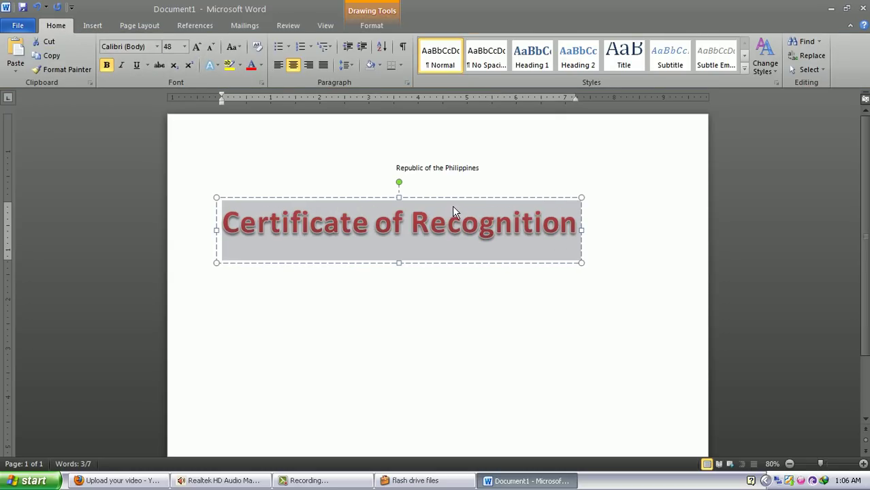
drag(439, 201, 476, 200)
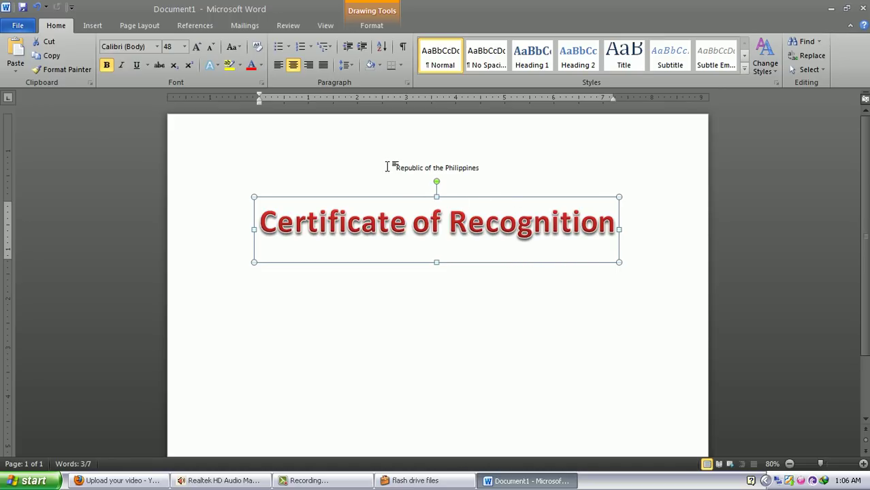
Add a centred 'Is awarded to' line under the title and begin a new line
click(637, 266)
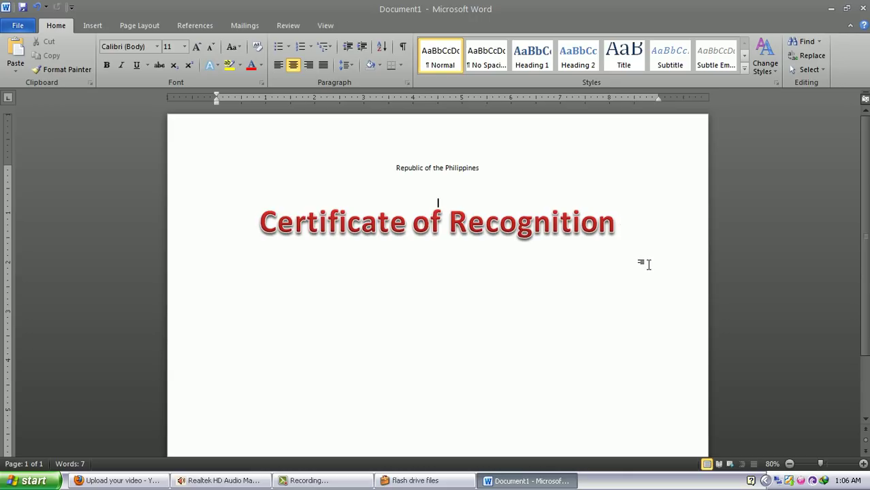
key(ctrl+r)
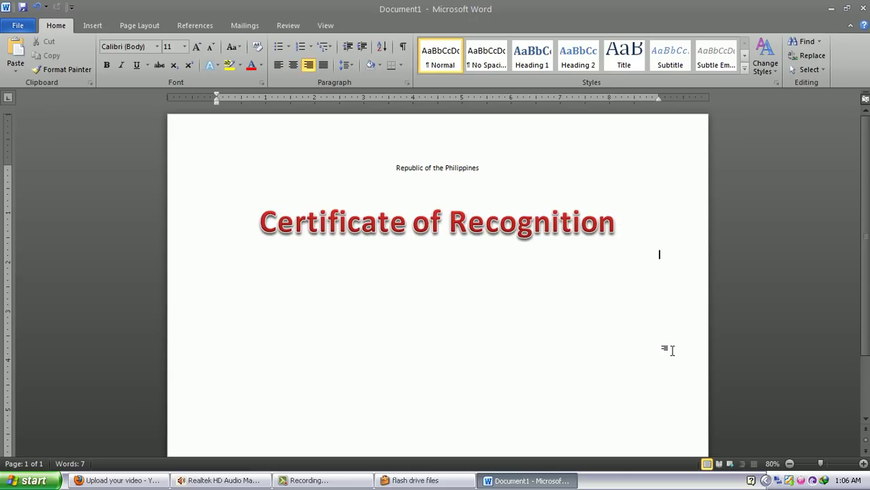
key(Return)
click(292, 66)
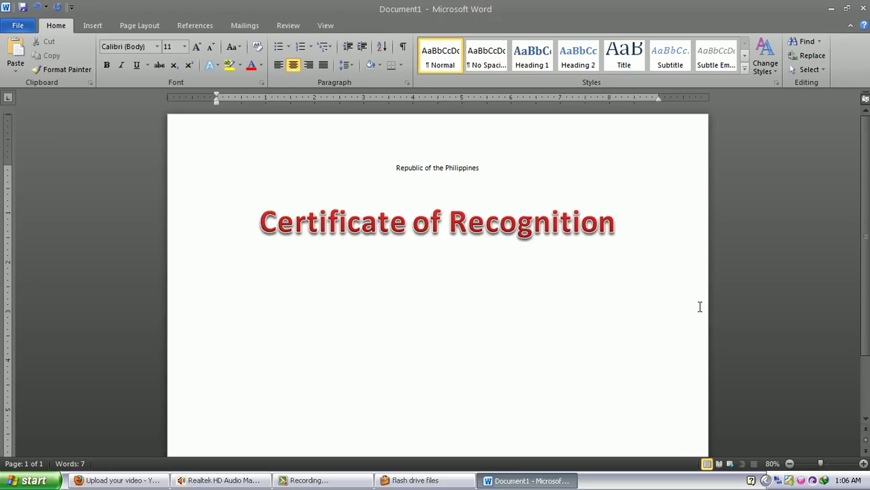
text(i)
text( awarded to)
key(Return)
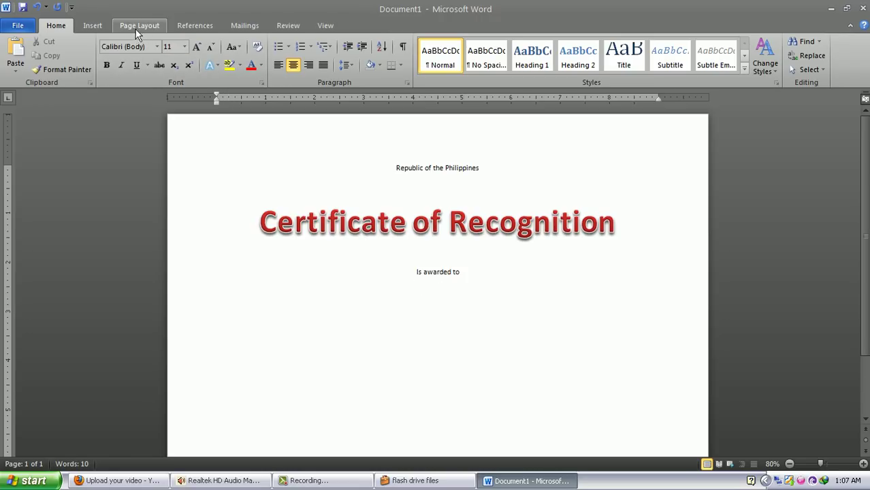
Draw a rectangle below 'Is awarded to', widening it slightly to the left
click(95, 27)
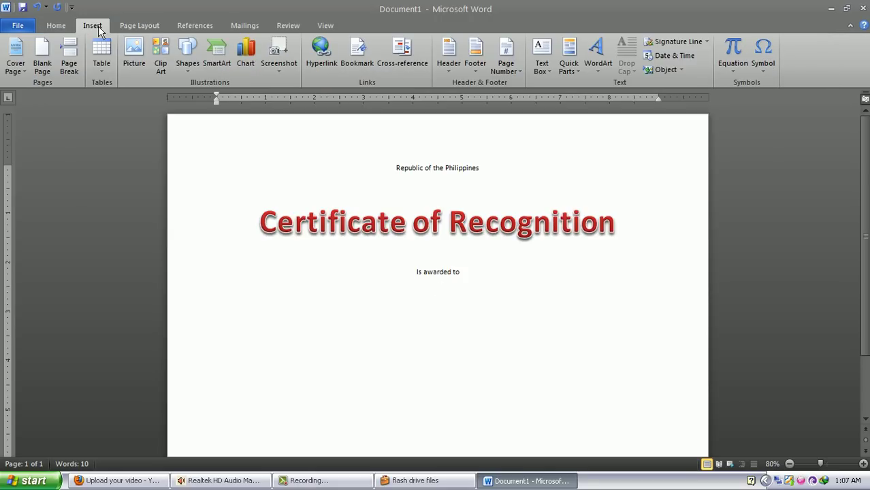
click(190, 75)
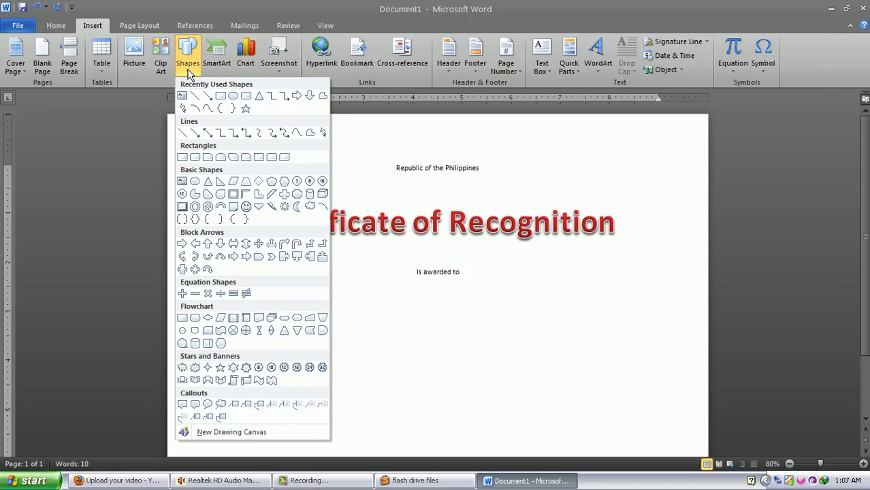
click(217, 96)
drag(340, 294, 554, 325)
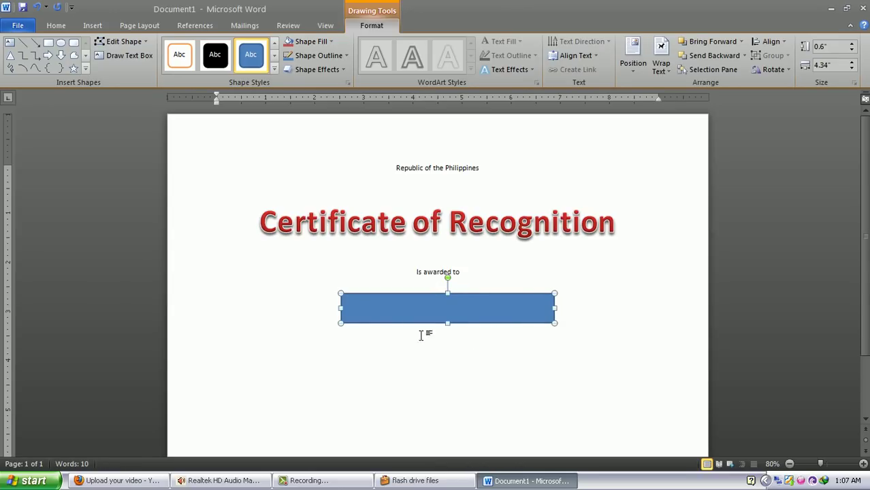
drag(341, 308, 331, 308)
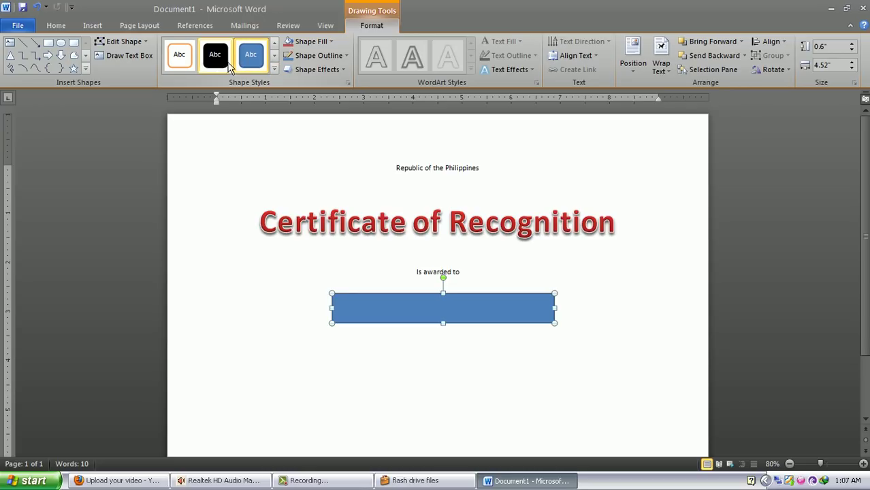
Give the rectangle a white fill with a dark-red outline shape style
click(185, 61)
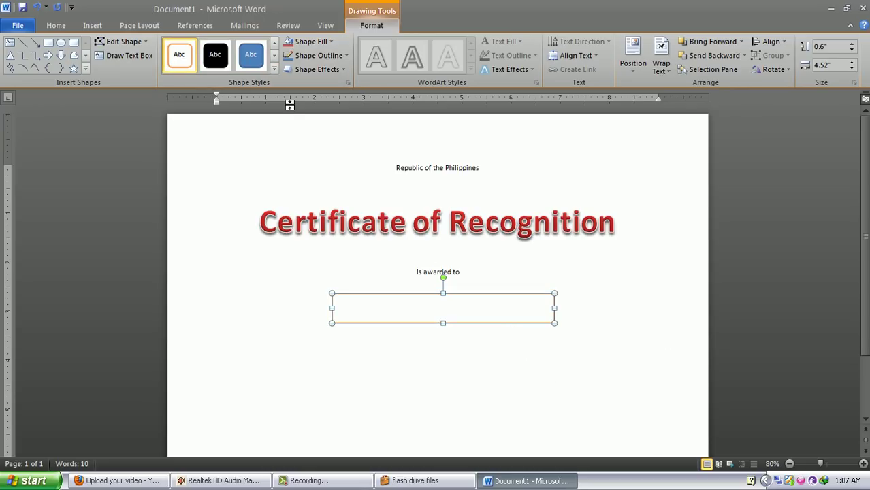
click(274, 65)
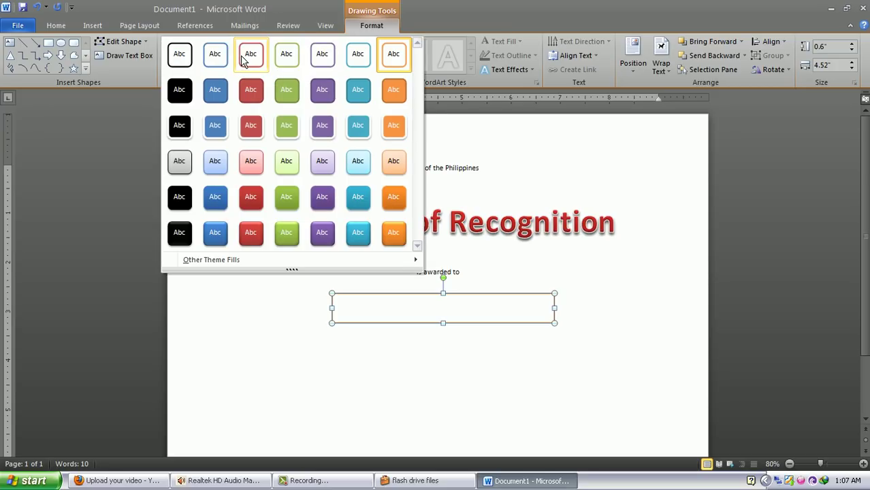
click(249, 55)
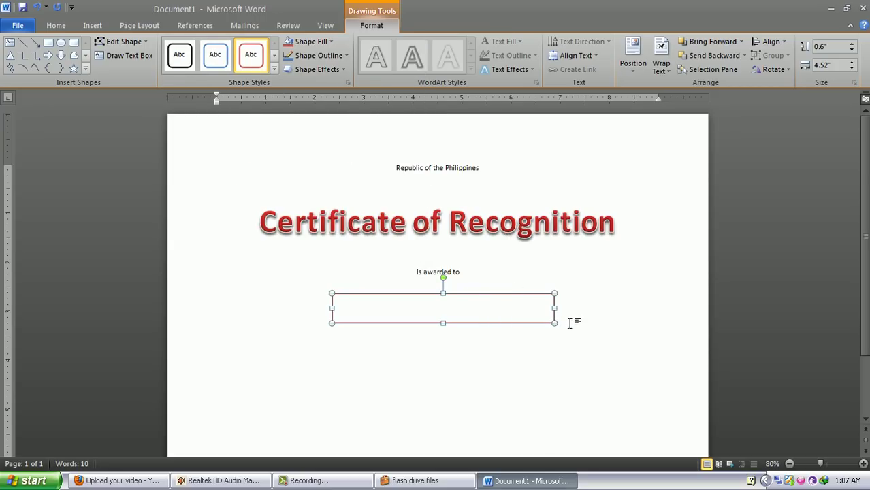
Add text to the box, grow the font to 22 pt, and type 'JUAN DELA CRUZ'
right_click(453, 309)
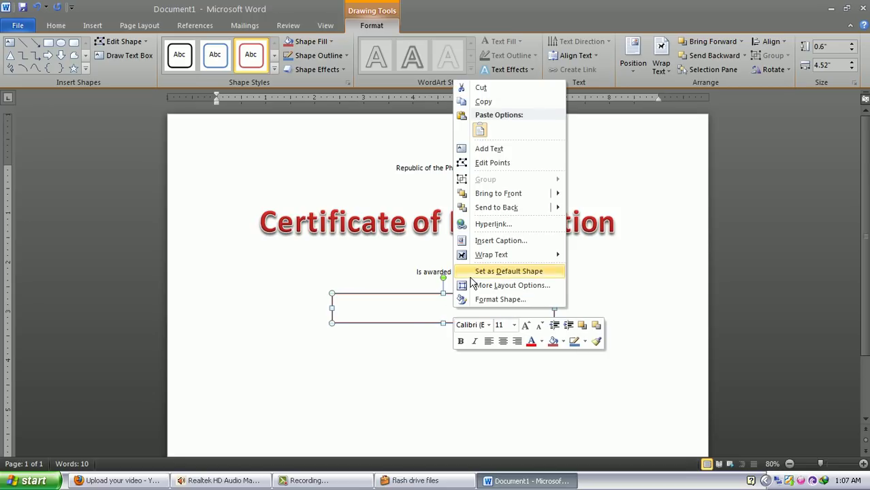
click(489, 148)
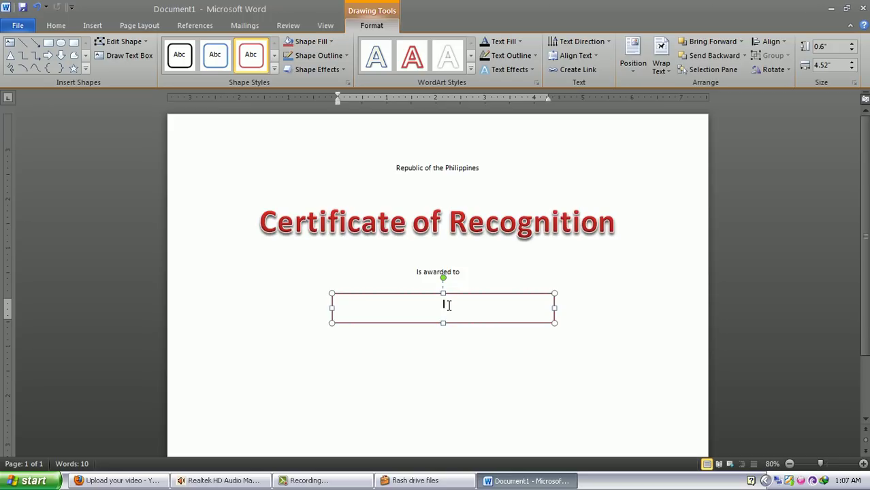
click(58, 29)
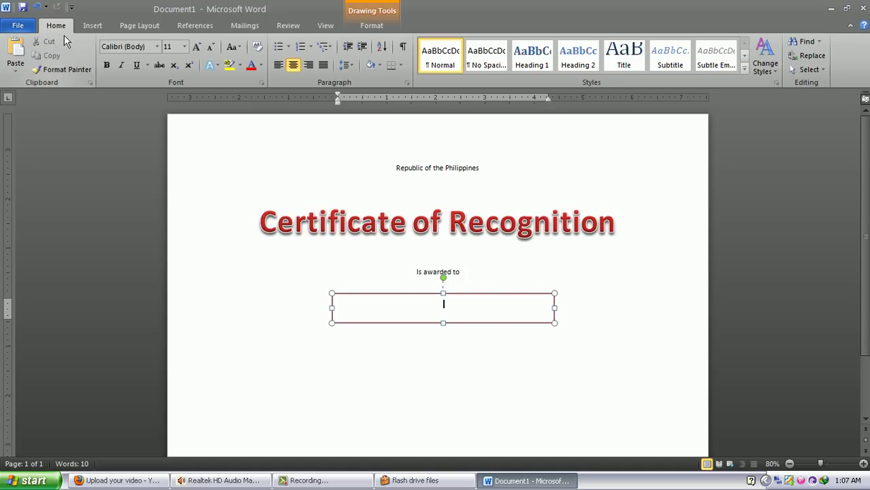
click(197, 48)
click(197, 47)
click(197, 48)
click(197, 48)
click(197, 48)
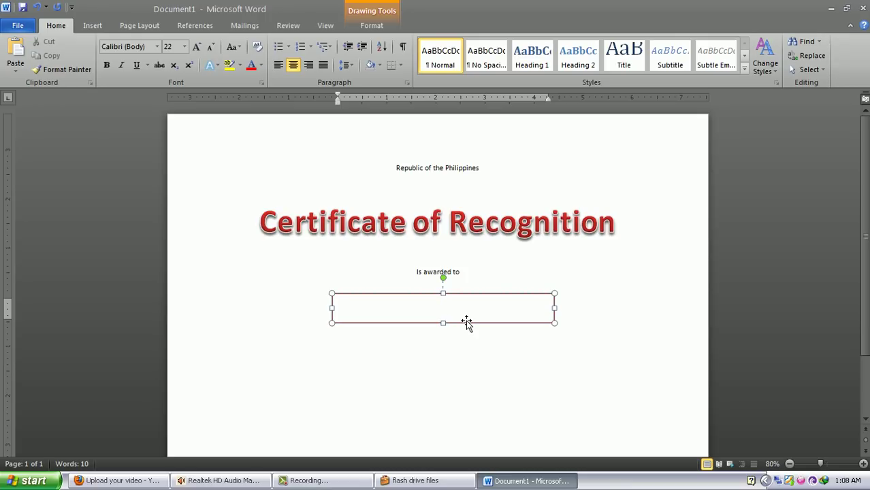
text(JU)
text(N)
key(BackSpace)
text(AN DELA CRUZ)
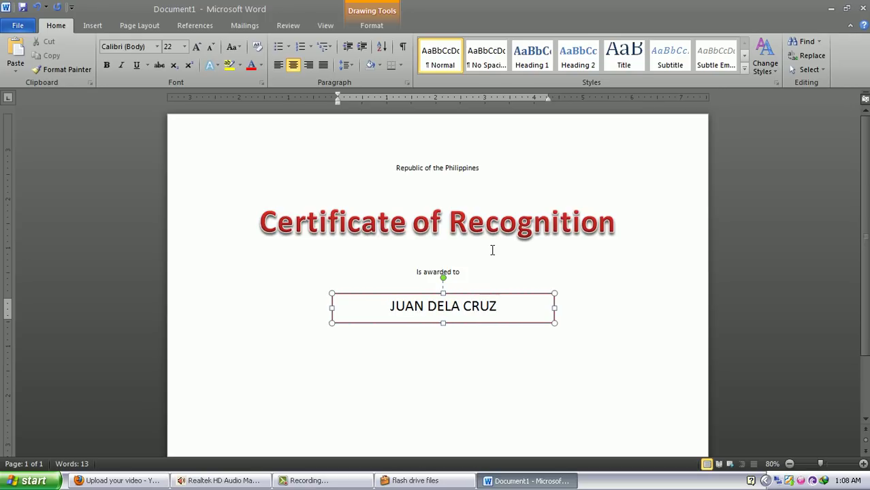
Make the name bold Copperplate Gothic Bold and shrink the box height to fit
drag(391, 306, 512, 314)
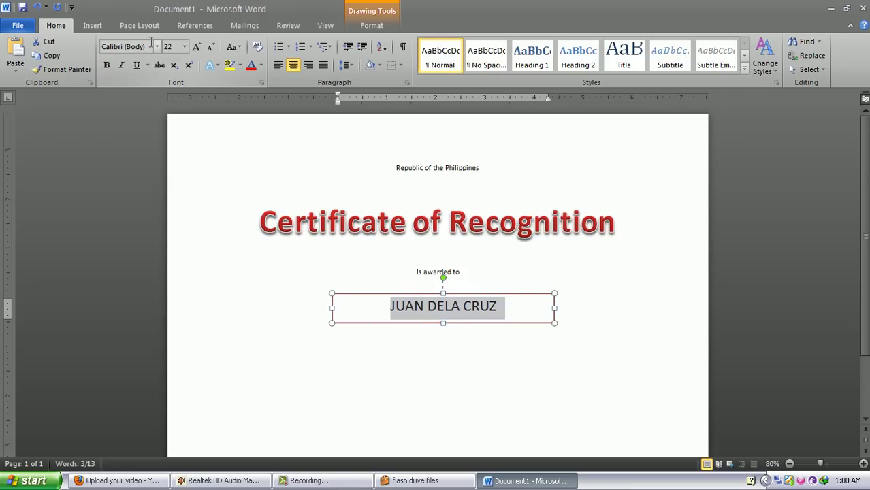
click(107, 66)
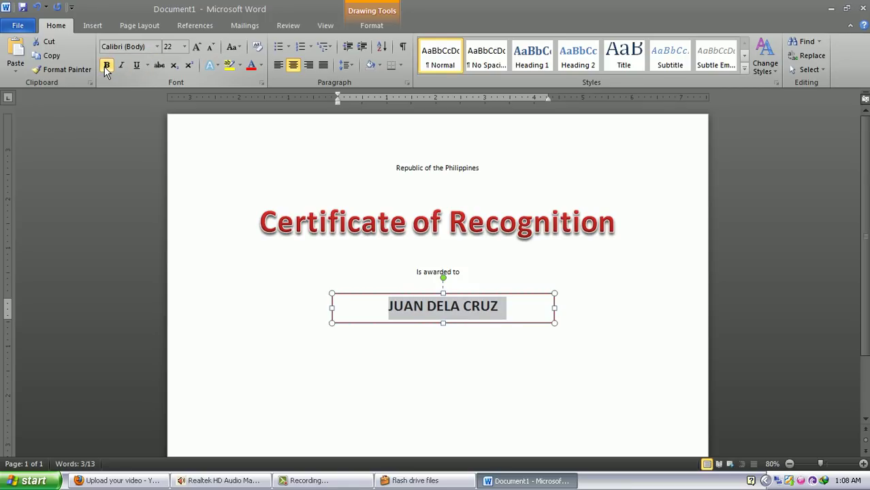
click(157, 46)
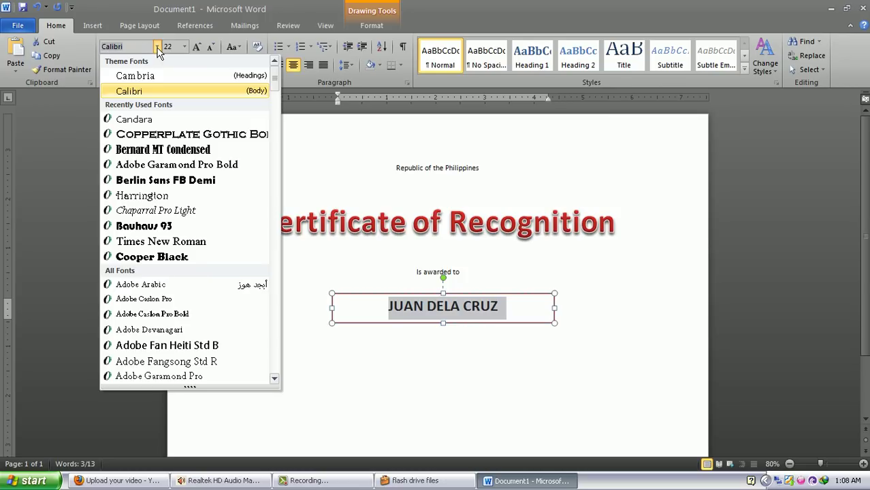
click(163, 134)
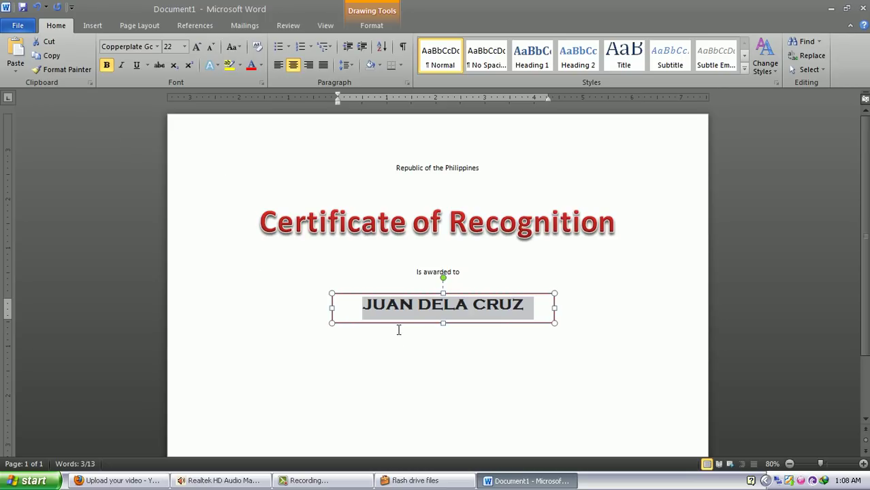
drag(443, 322, 443, 317)
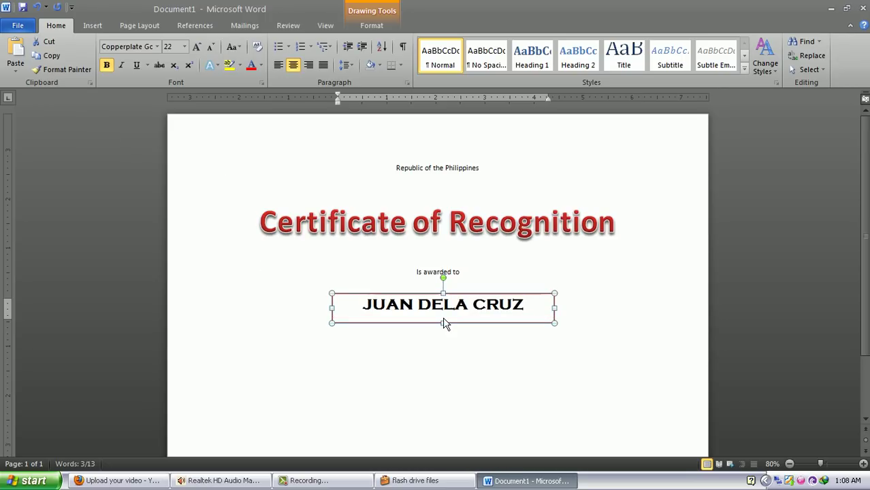
click(564, 315)
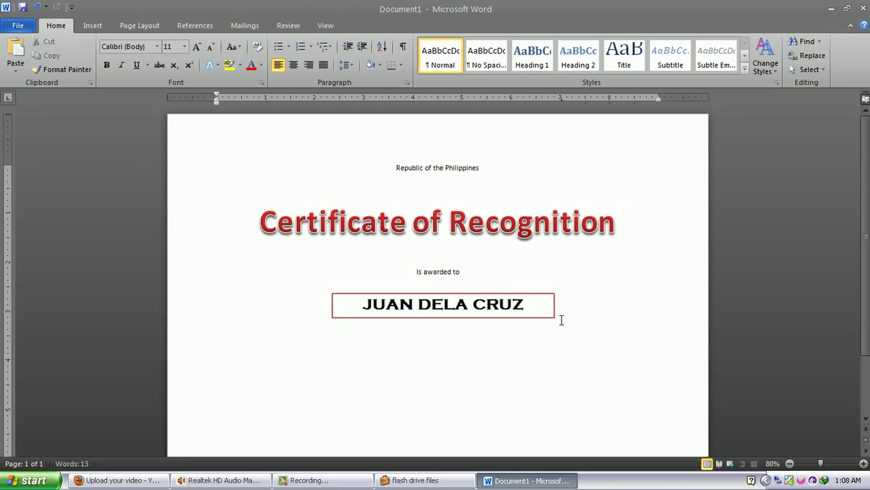
Add the centred line 'For his excellent and outstanding performance as' below the name box
key(Return)
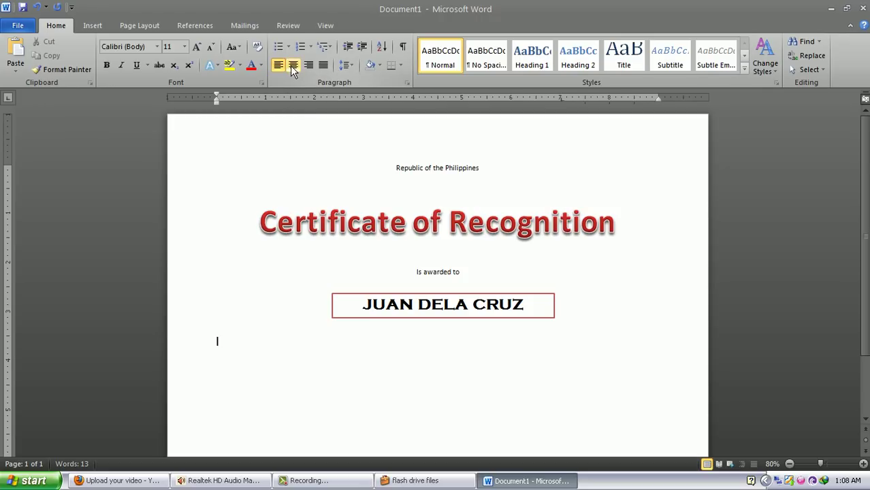
click(292, 65)
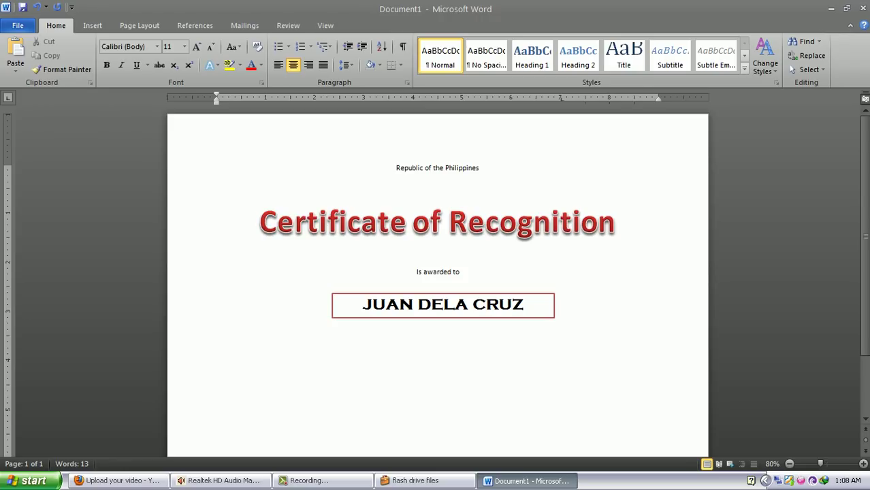
text(FOR HIS )
text(EXCELLE)
key(BackSpace)
key(BackSpace)
key(BackSpace)
key(BackSpace)
key(BackSpace)
key(BackSpace)
key(BackSpace)
key(BackSpace)
key(BackSpace)
key(BackSpace)
key(BackSpace)
key(BackSpace)
key(BackSpace)
text(fo)
text(is )
text(excellent )
text(and ou)
text(tstanding per)
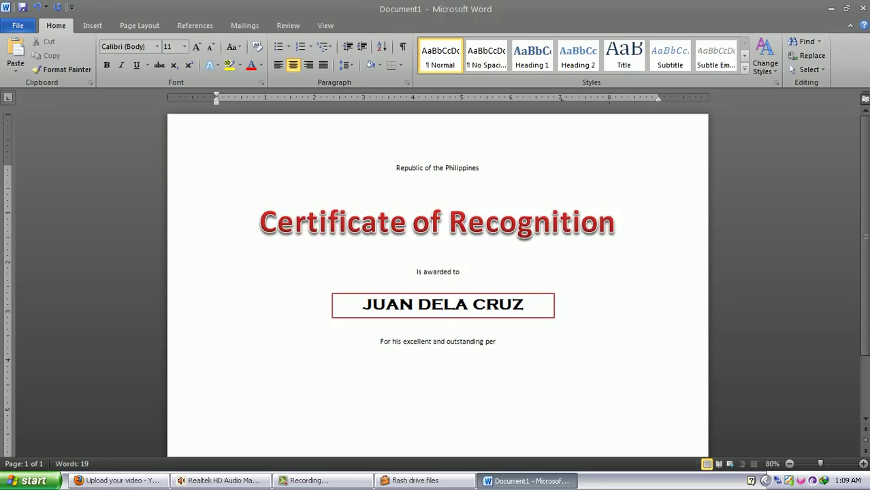
text(formance as)
Add the line 'CHAIRMAN' beneath the performance sentence
key(Return)
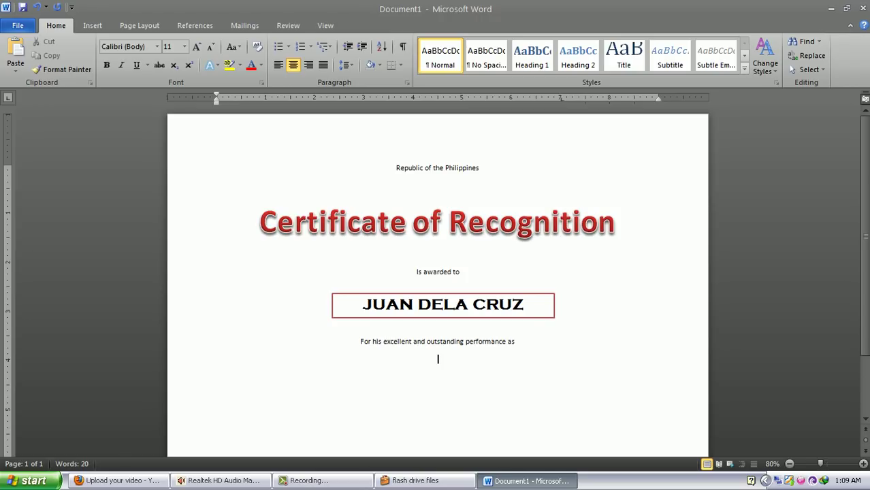
text(CHAIRA)
key(BackSpace)
text(MA)
text(N)
scroll(428, 383, down, 1)
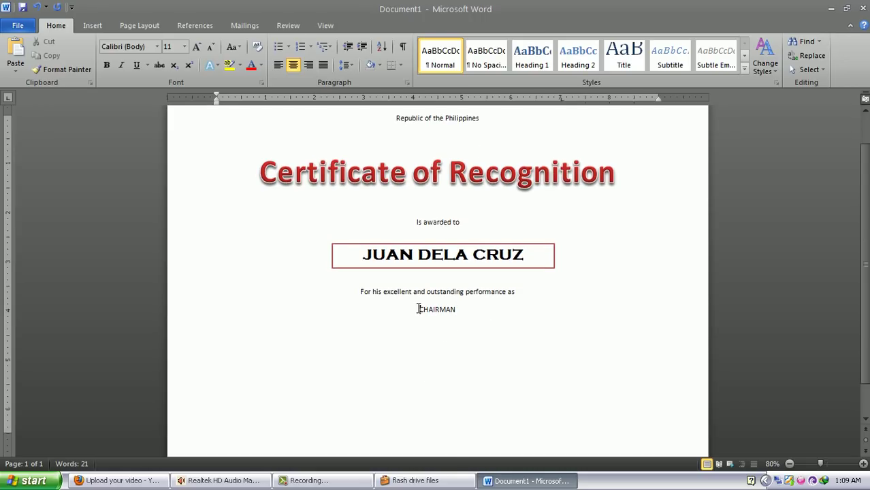
Format CHAIRMAN as bold, 22 pt dark blue, then start a new line below it
drag(417, 309, 482, 311)
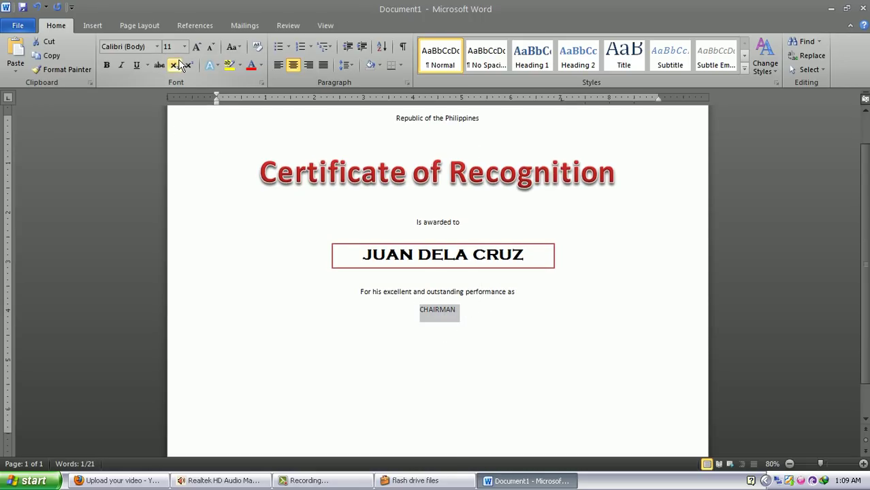
click(109, 65)
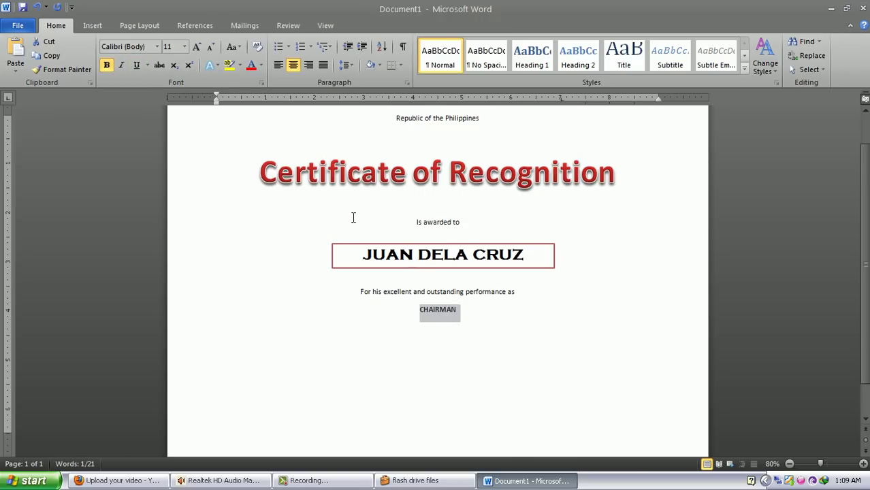
click(197, 46)
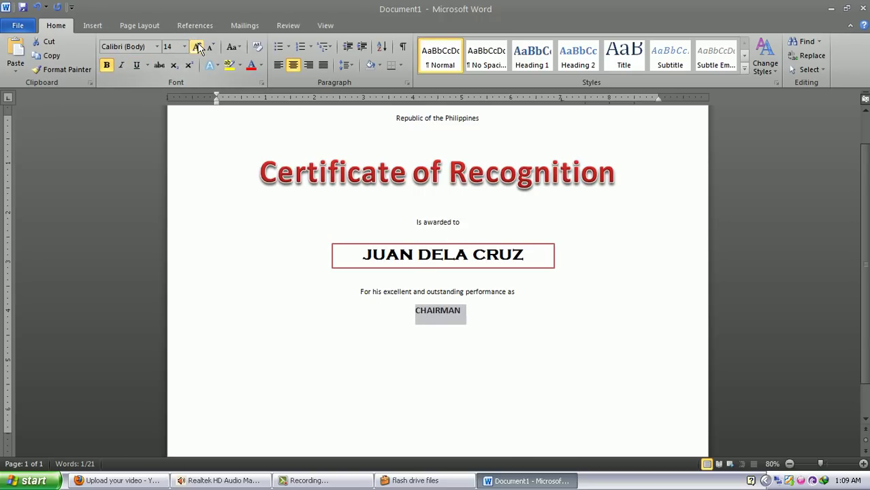
click(196, 47)
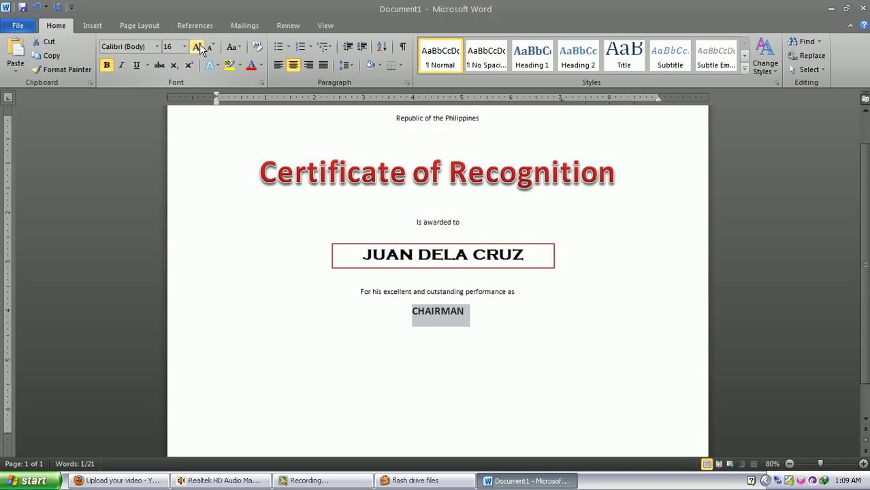
click(197, 47)
click(197, 46)
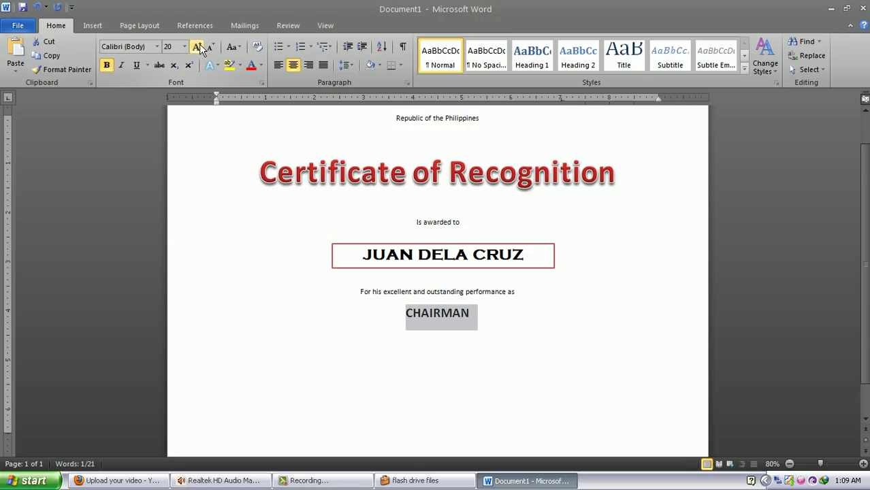
click(262, 66)
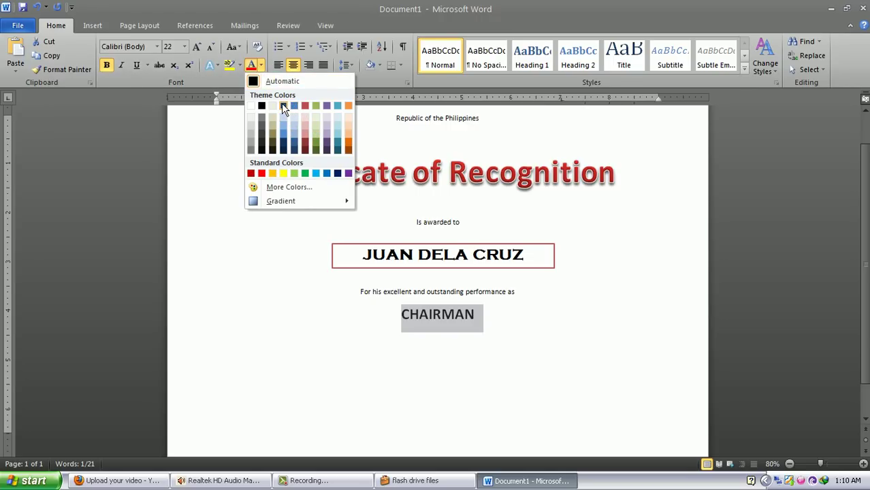
click(285, 129)
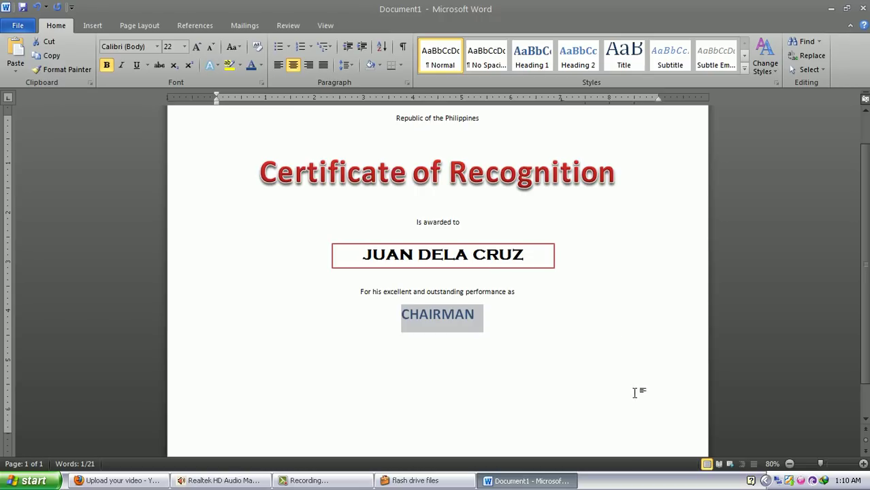
click(509, 336)
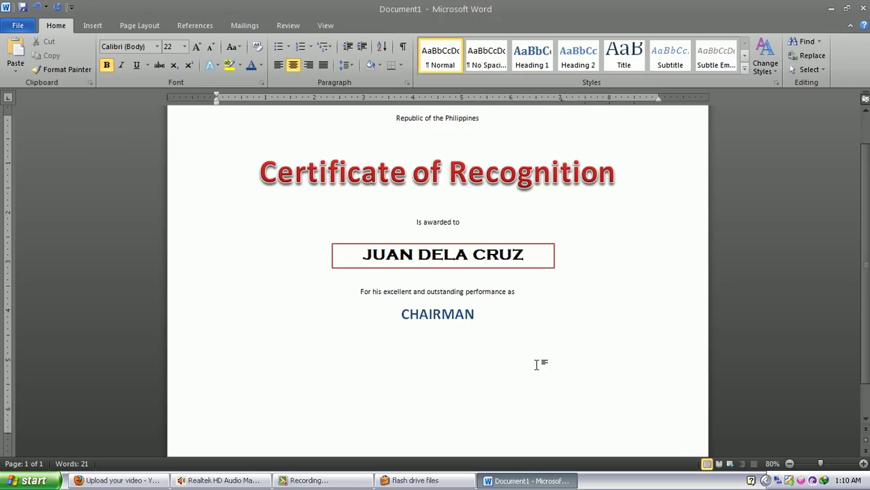
key(Return)
Type 'During the 2012 Regional science Fair.' centred in 12 pt automatic black
click(214, 47)
click(214, 47)
click(214, 47)
text(DURING TH)
key(BackSpace)
key(BackSpace)
key(BackSpace)
key(BackSpace)
key(BackSpace)
key(BackSpace)
key(BackSpace)
key(BackSpace)
key(BackSpace)
key(BackSpace)
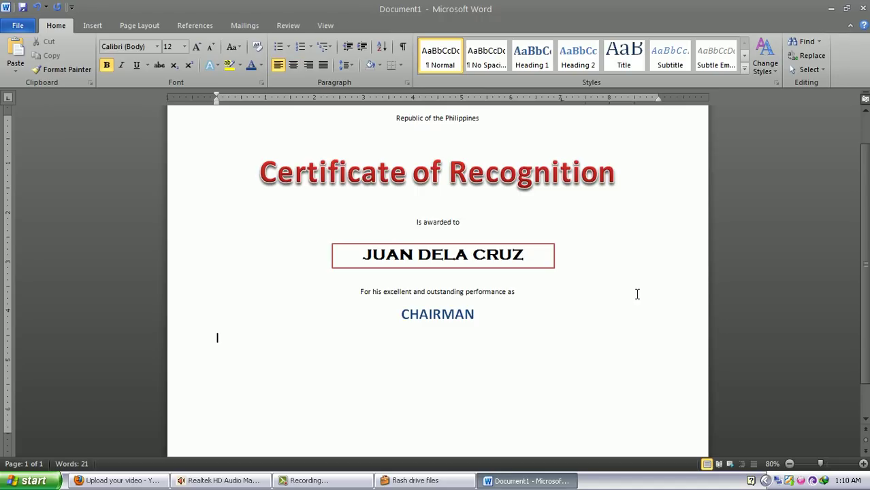
click(261, 65)
click(259, 84)
click(293, 65)
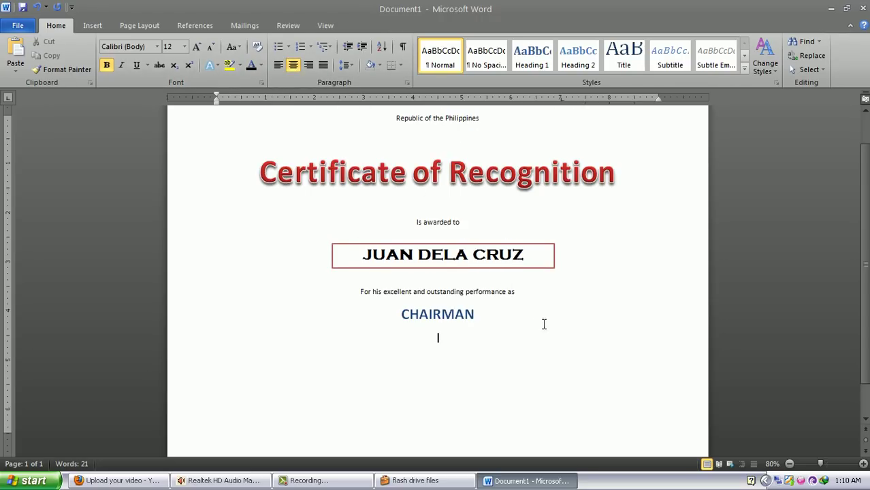
text(durin)
text(g the)
text( 2012)
text( Regional science)
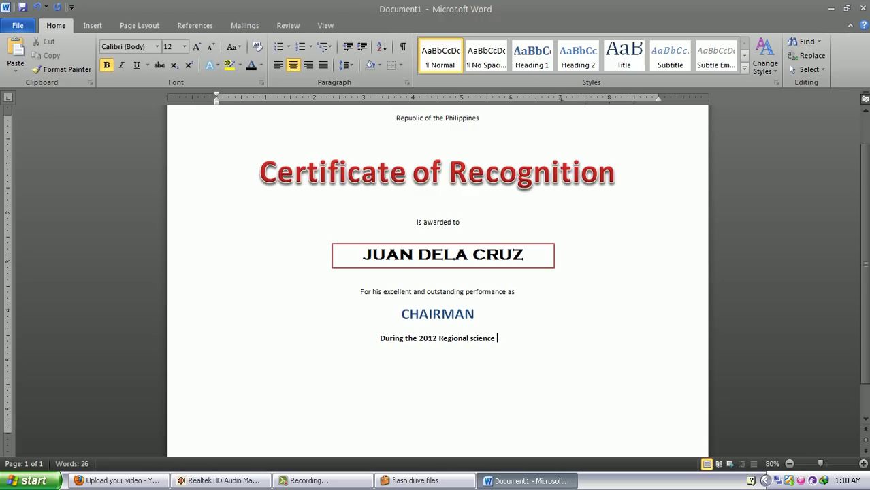
text(Fair.)
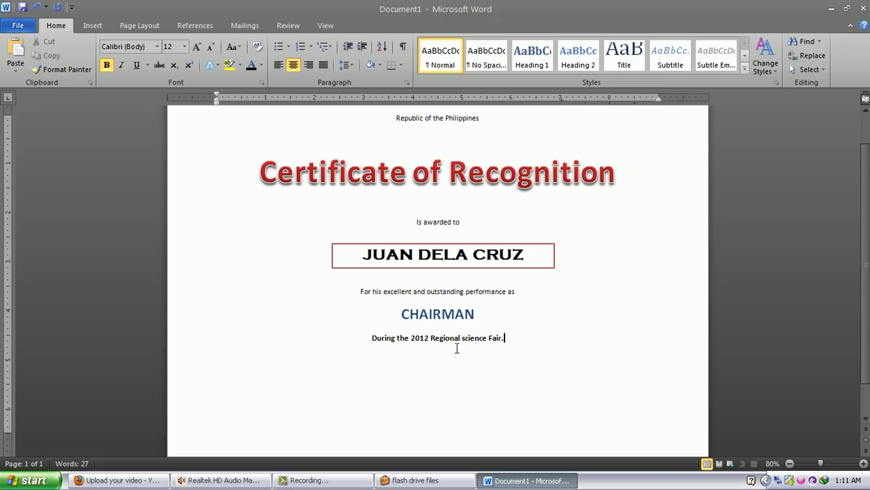
Set the 'is awarded to' line in 18 pt Chaparral Pro Light, starting with lowercase 'i'
scroll(571, 250, up, 1)
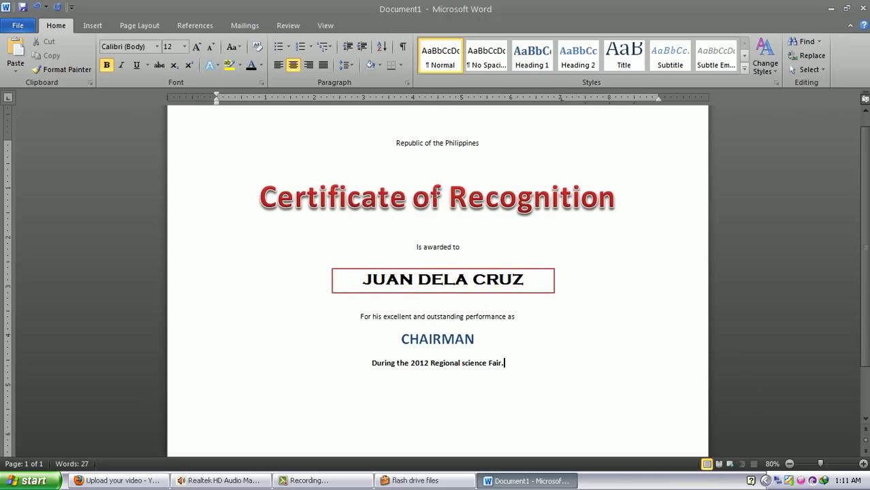
drag(413, 240, 481, 252)
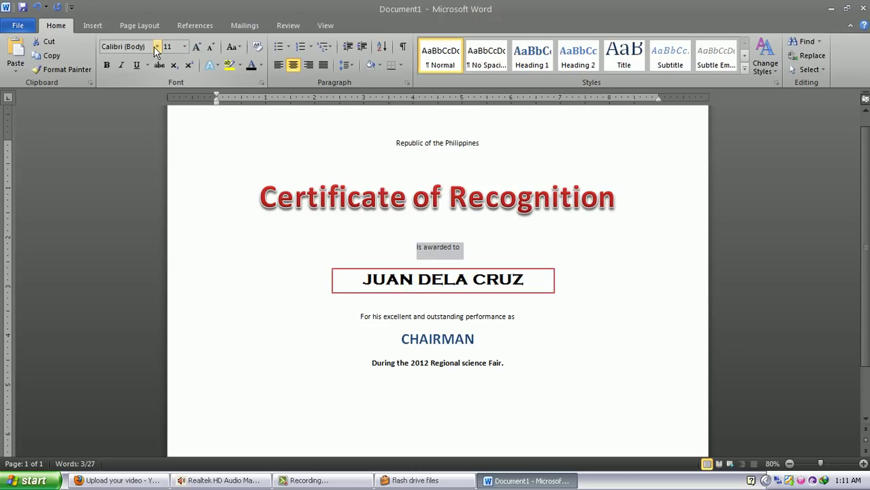
click(184, 47)
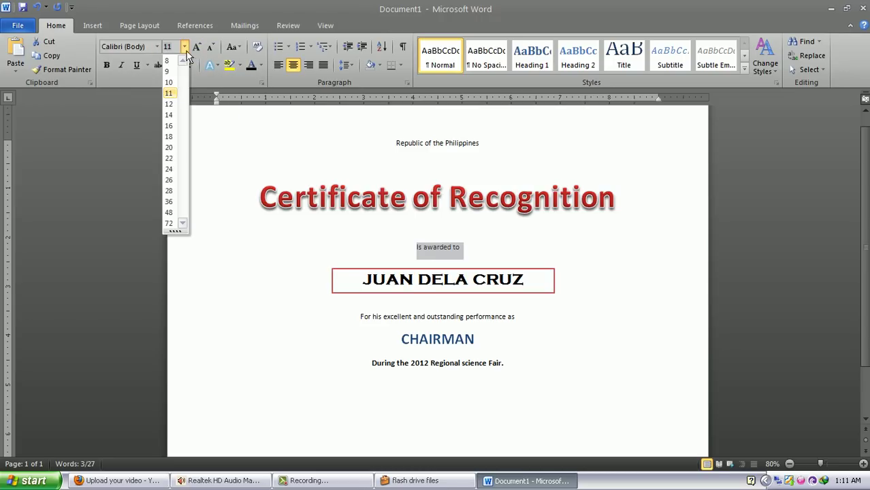
click(170, 103)
click(156, 47)
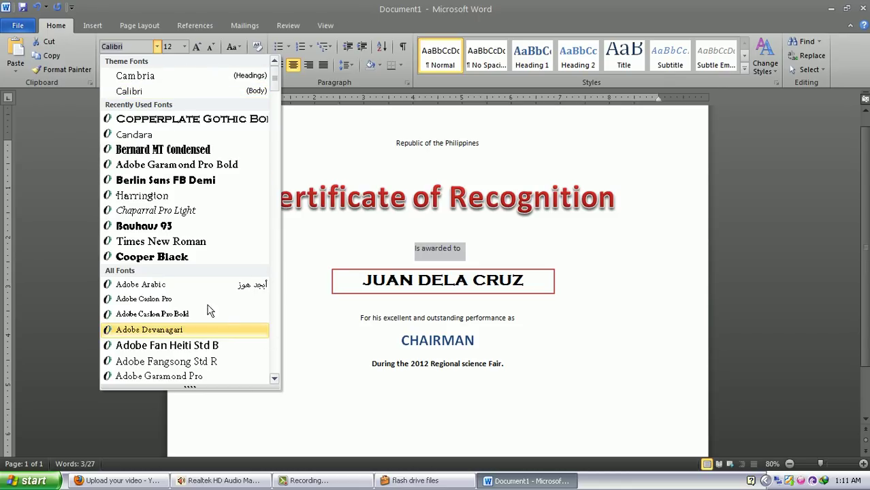
click(157, 210)
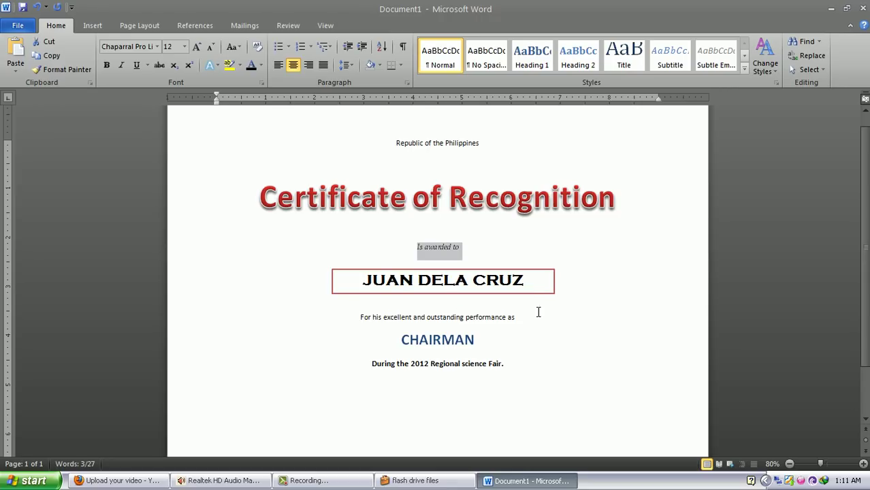
click(196, 46)
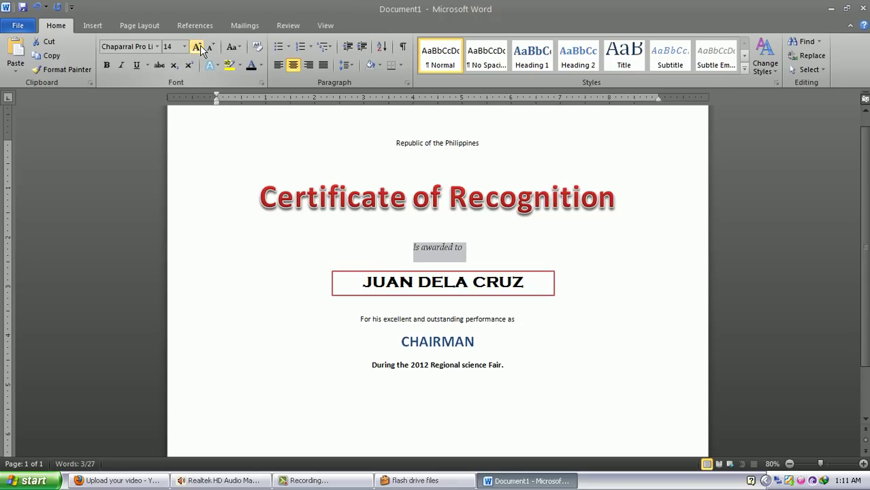
click(410, 250)
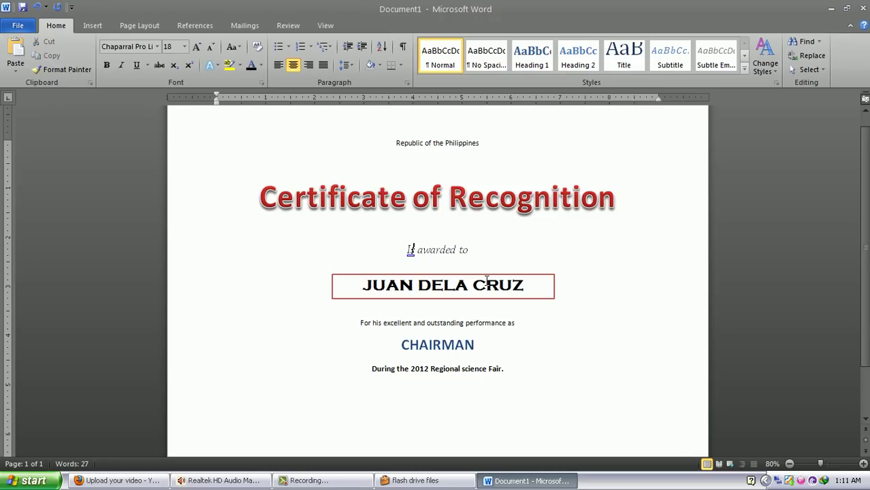
key(BackSpace)
text(i)
Set the 'For his excellent...' line in 18 pt Chaparral Pro Light
drag(356, 322, 544, 332)
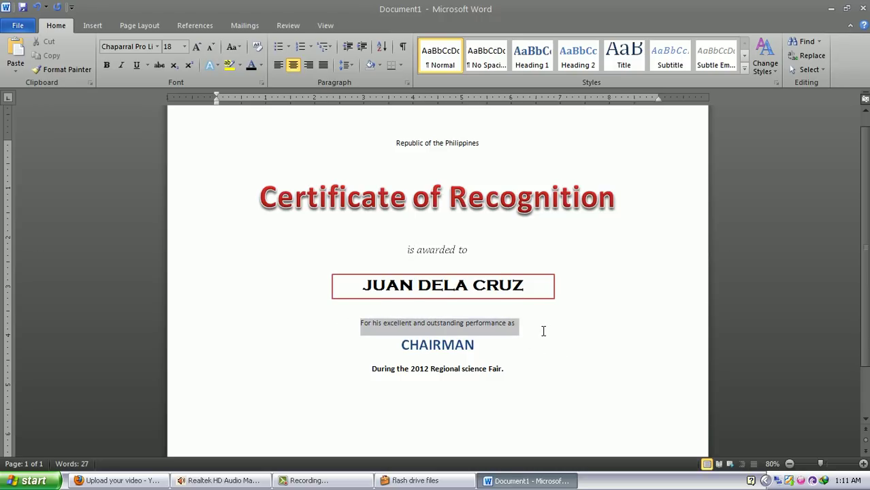
click(184, 47)
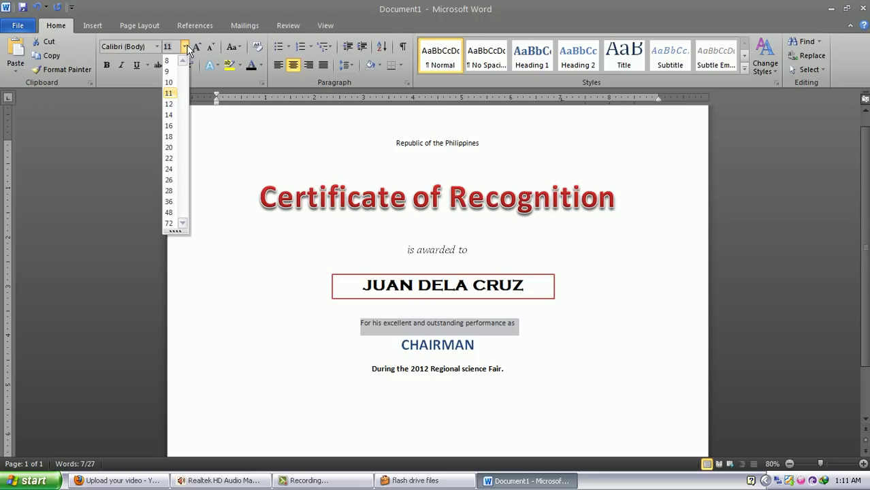
click(171, 104)
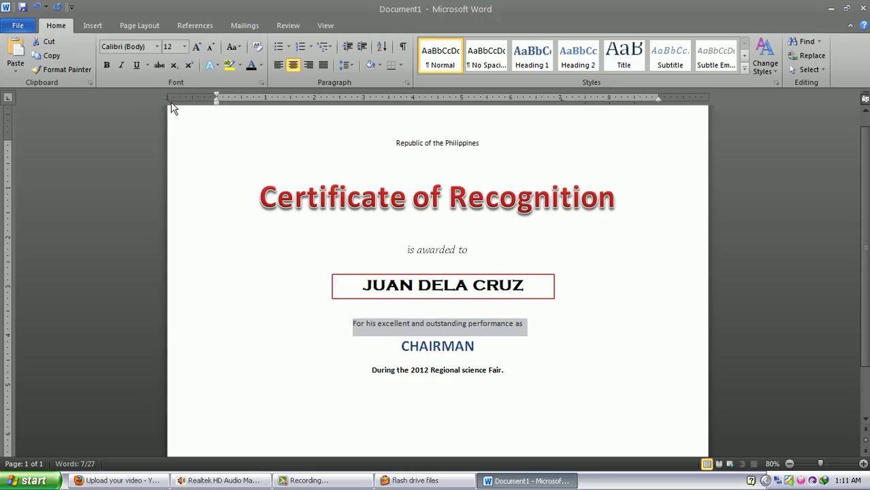
click(158, 46)
key(Down)
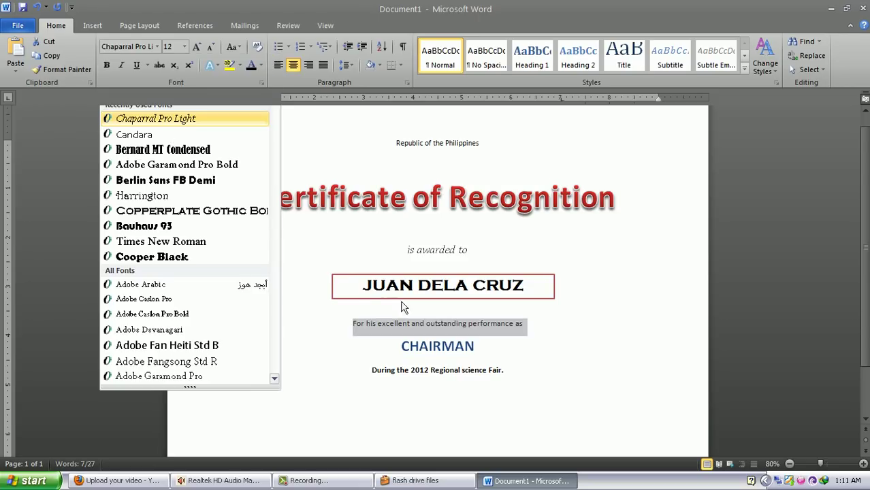
key(Return)
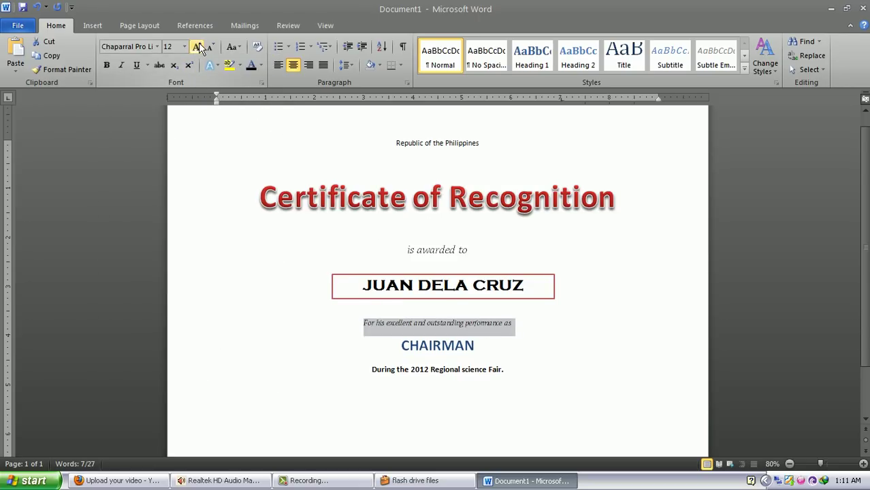
click(198, 46)
click(198, 46)
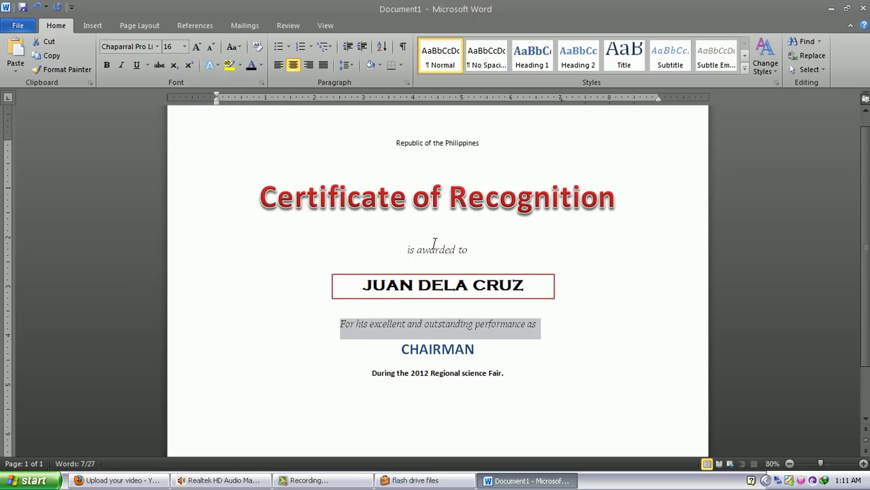
click(435, 244)
drag(334, 323, 541, 325)
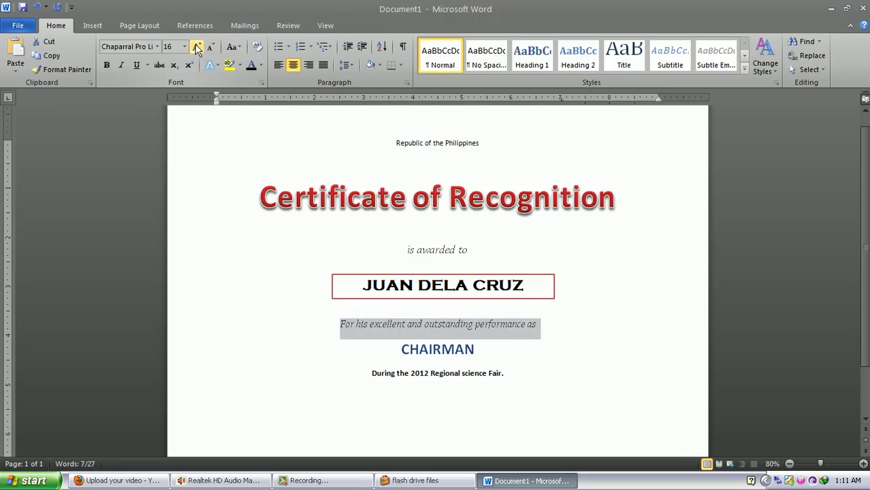
click(196, 46)
Set the 'During the 2012 Regional Science Fair.' line in 18 pt Chaparral Pro Light, not bold
drag(372, 374, 510, 379)
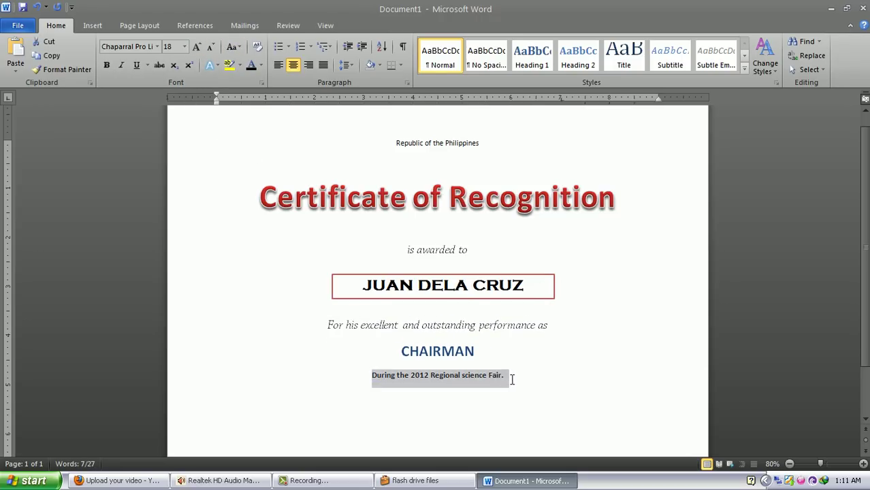
click(158, 46)
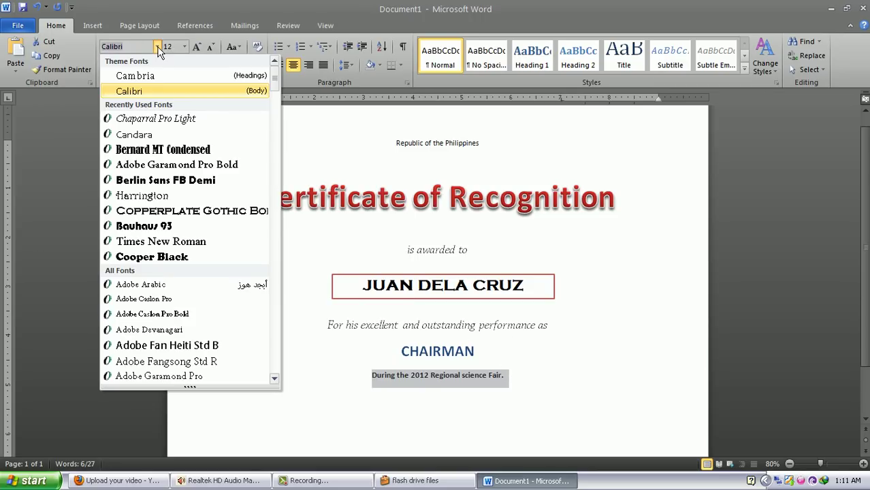
click(166, 117)
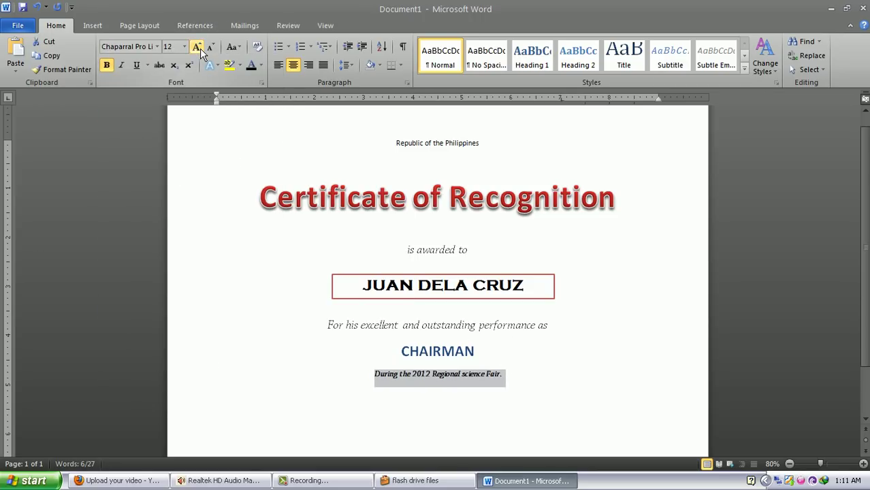
click(197, 47)
click(197, 47)
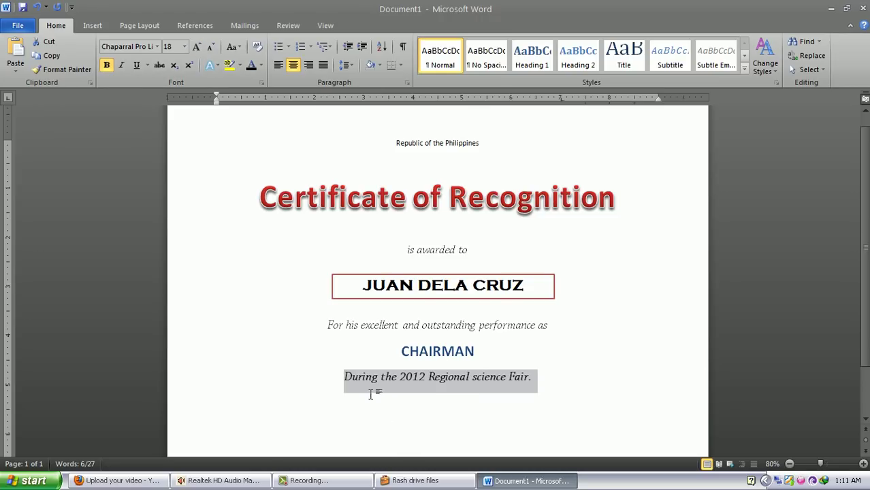
click(107, 65)
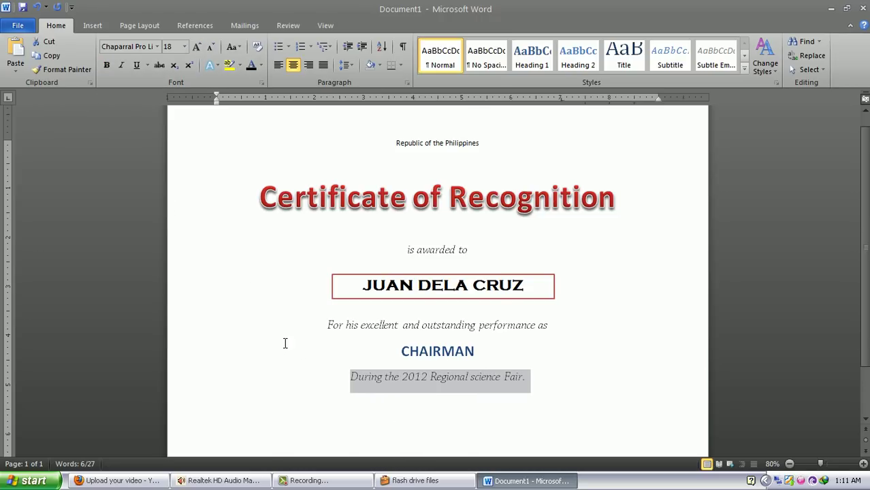
Change 'During' and 'For' to start with lowercase 'd' and 'f'
click(371, 385)
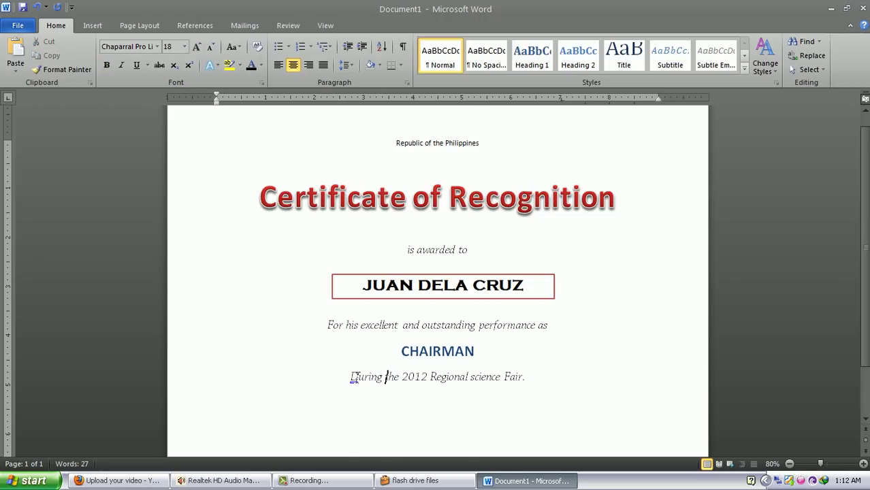
key(BackSpace)
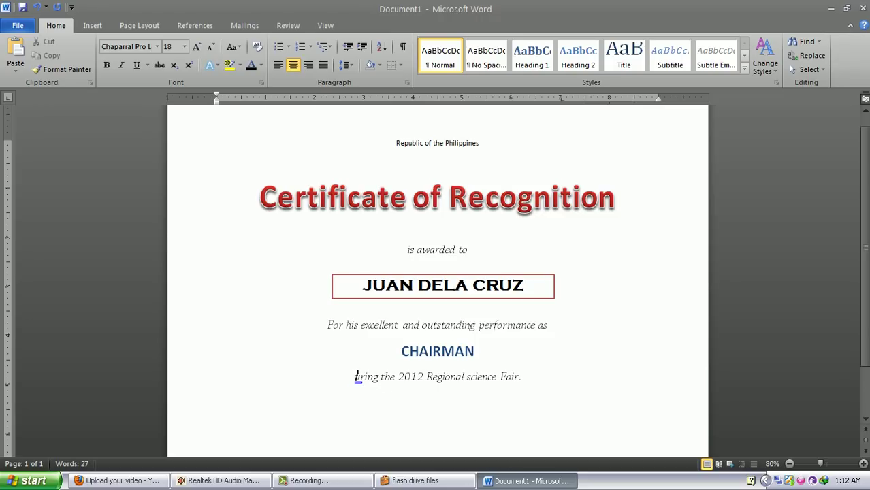
text(d)
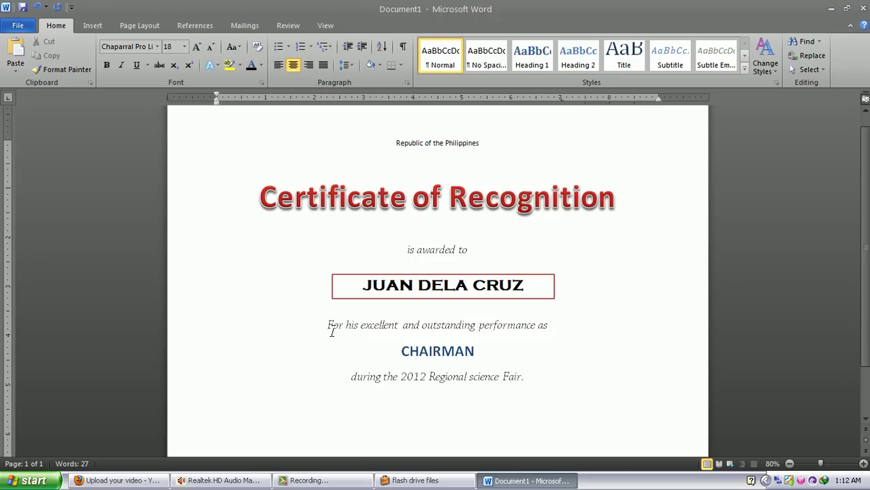
click(334, 326)
key(BackSpace)
text(f)
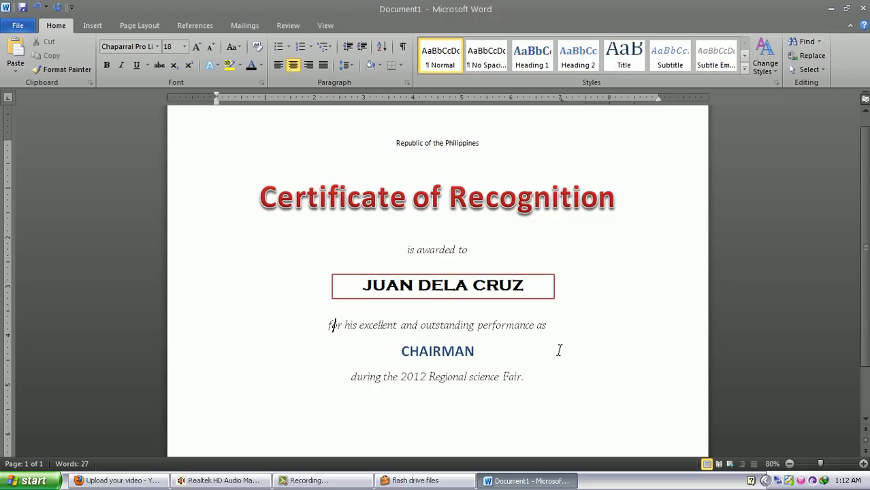
scroll(590, 342, down, 2)
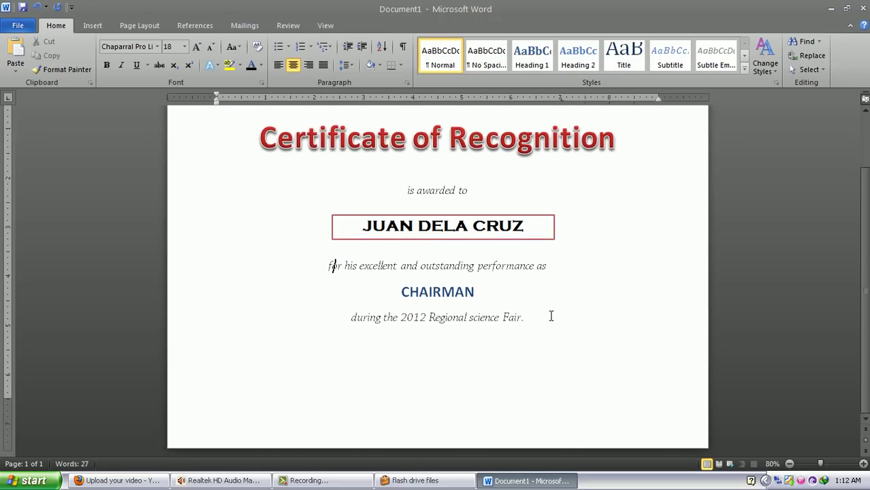
scroll(584, 256, up, 3)
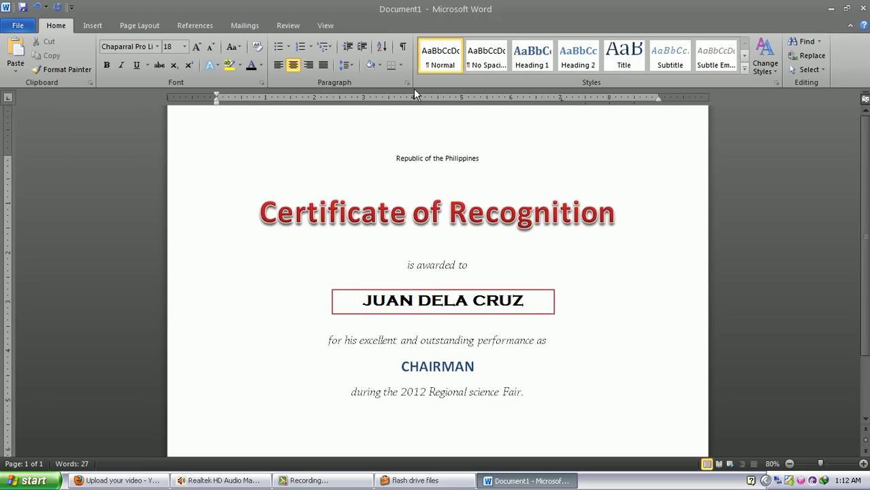
Apply a dark red zigzag art page border, about 18 pt wide, around the certificate
click(136, 27)
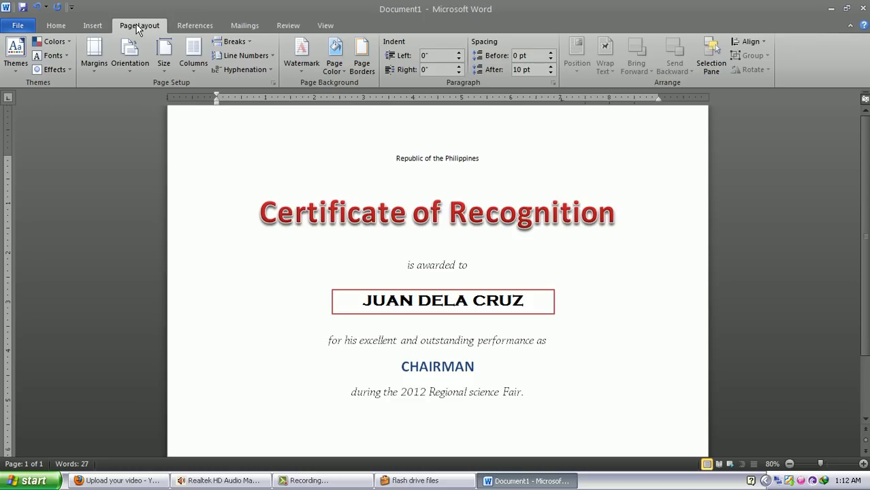
click(361, 65)
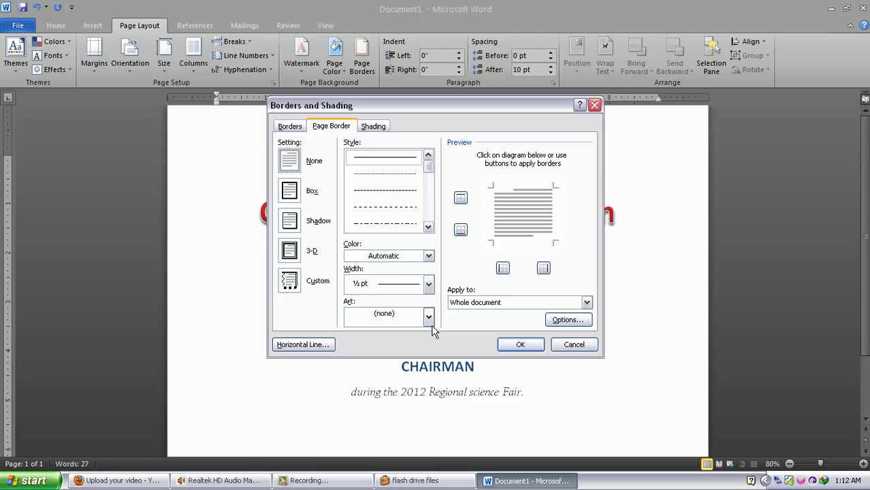
click(428, 317)
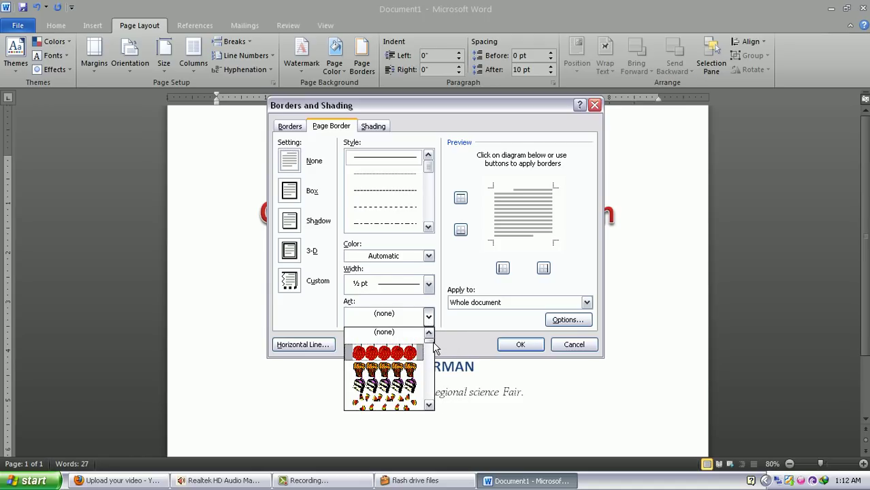
drag(429, 351, 430, 371)
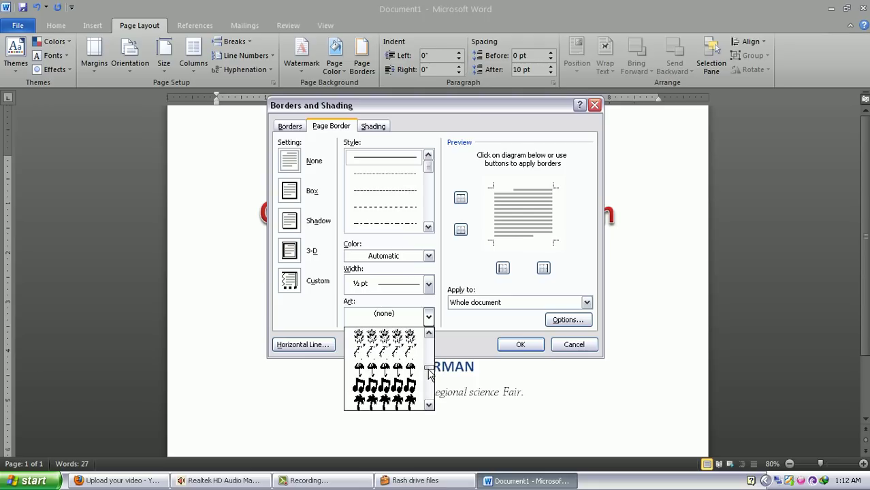
click(429, 405)
click(428, 404)
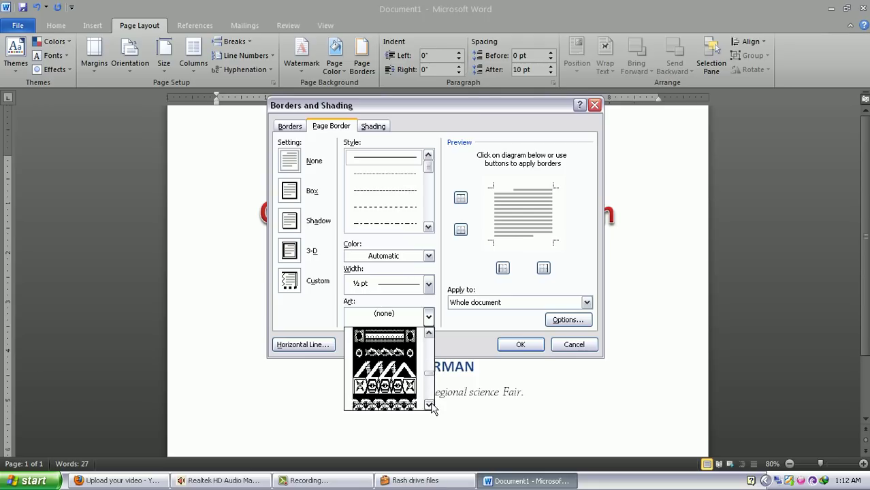
click(400, 354)
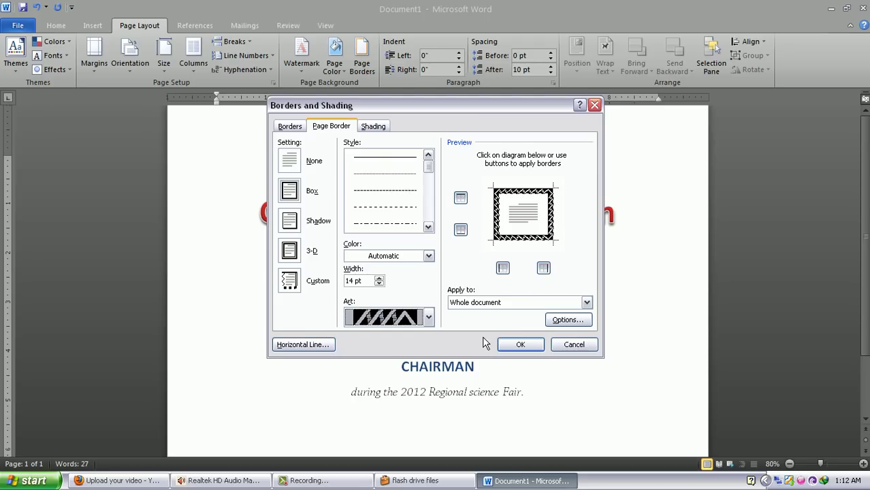
click(427, 257)
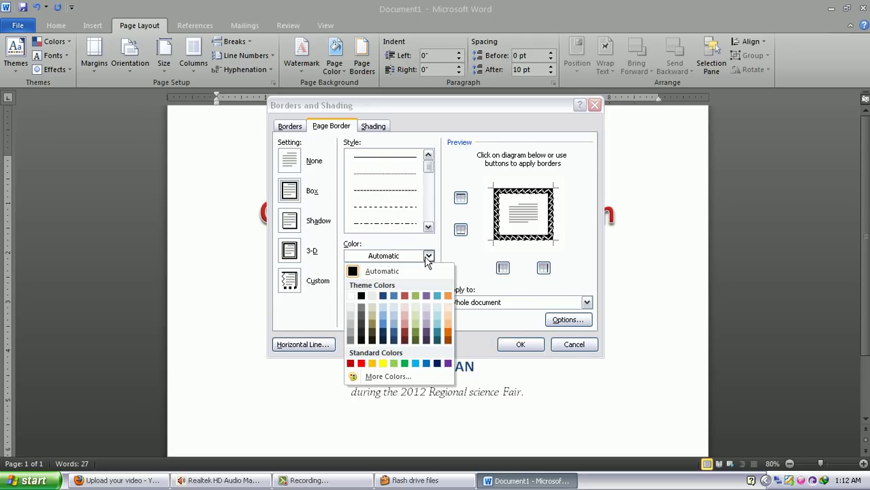
click(351, 364)
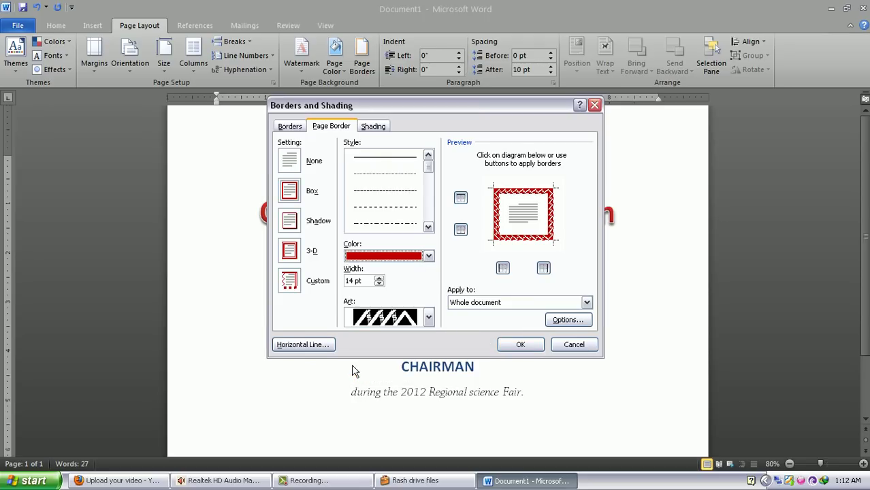
click(379, 278)
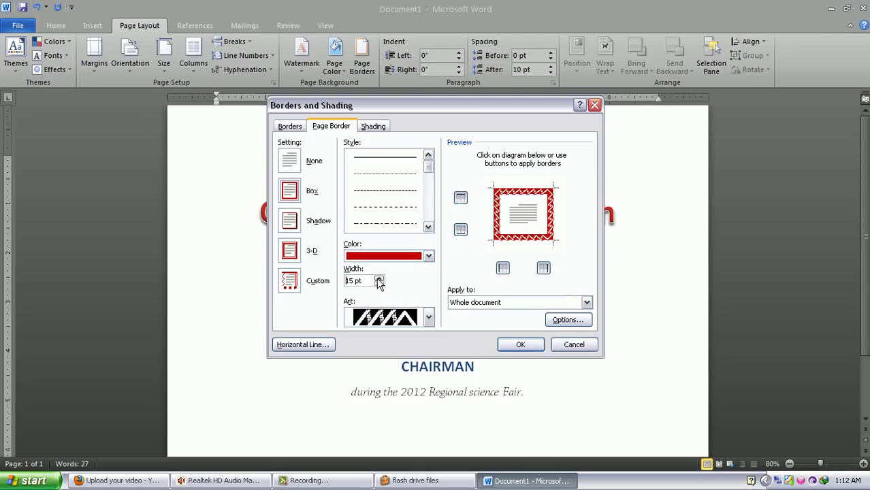
click(520, 345)
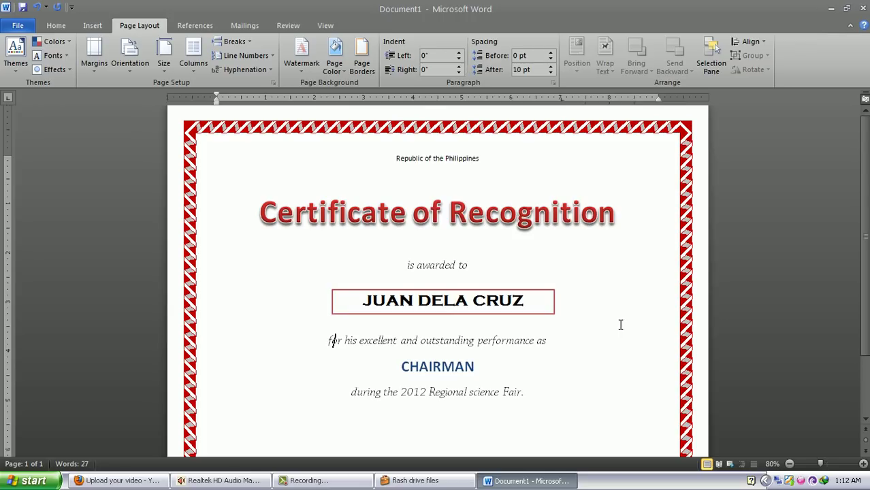
Add one empty line after 'Republic of the Philippines', moving the certificate title down
scroll(597, 335, down, 2)
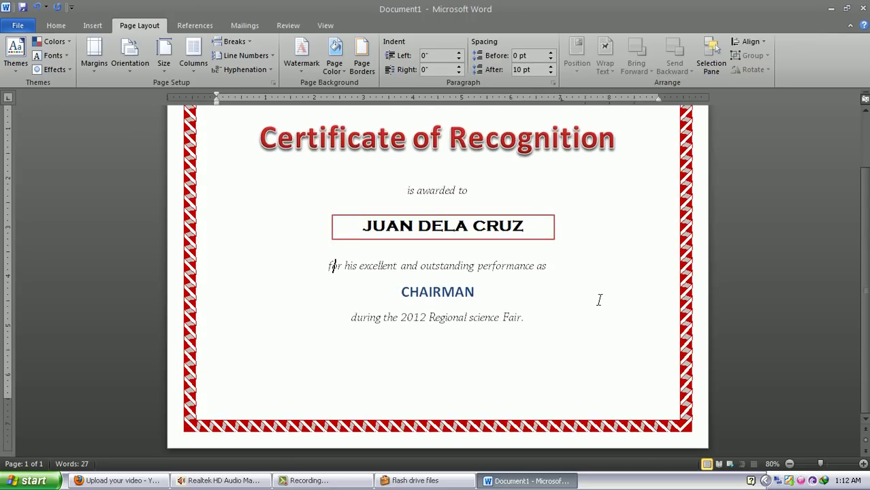
scroll(602, 298, up, 1)
scroll(594, 290, up, 2)
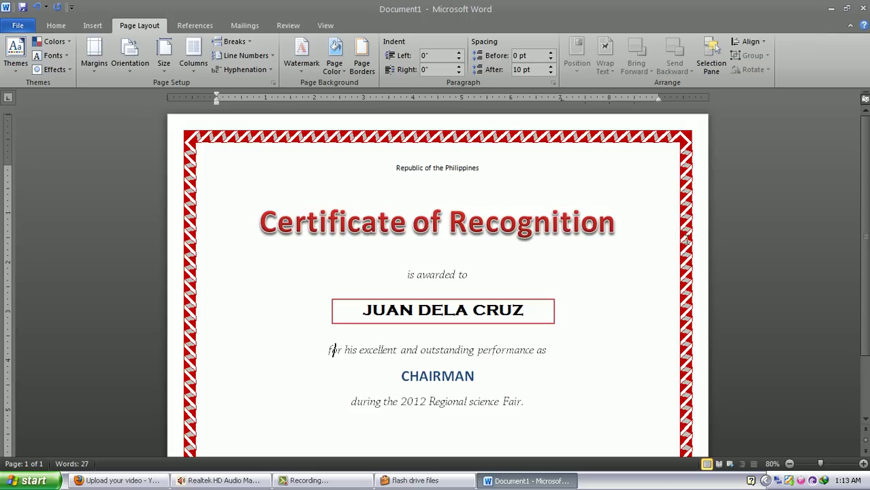
click(470, 185)
key(Return)
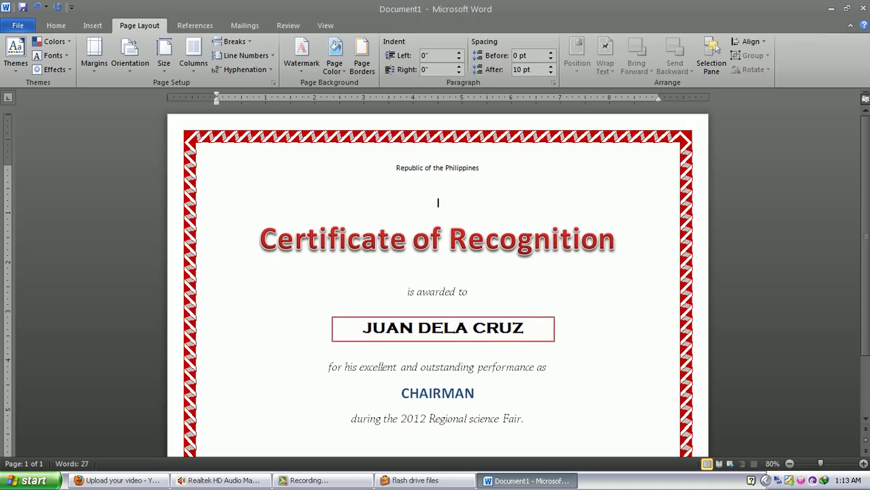
scroll(583, 235, down, 2)
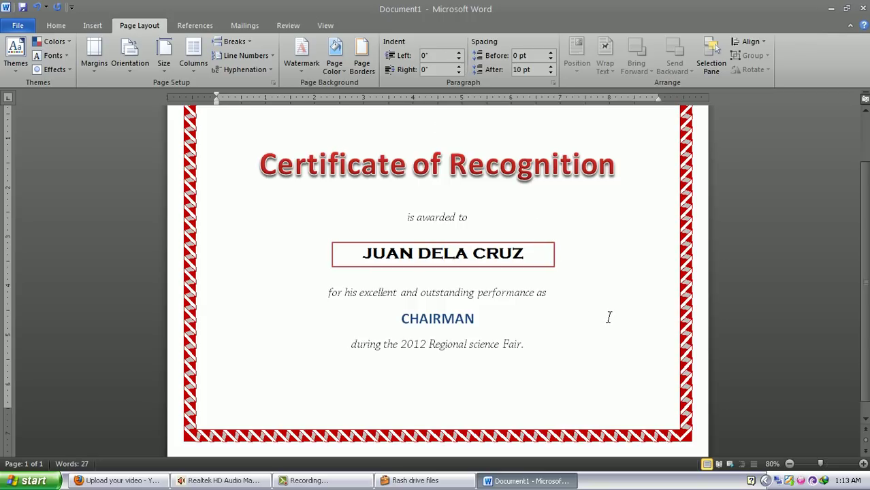
scroll(609, 234, up, 1)
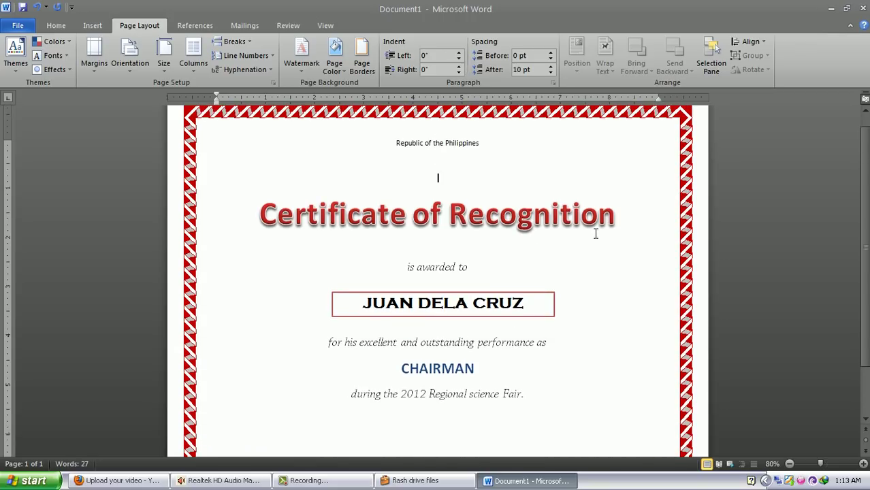
scroll(563, 171, up, 1)
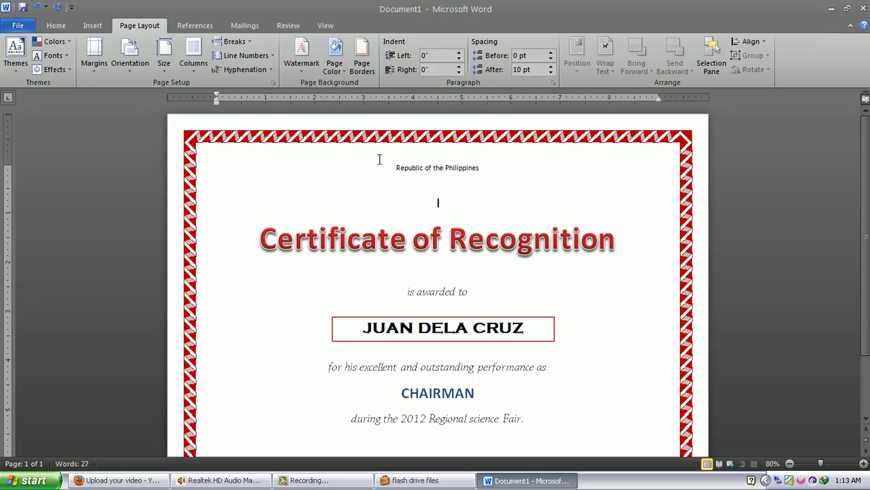
In Page Borders, reset the colour to automatic and pick None, then cancel without applying
click(361, 70)
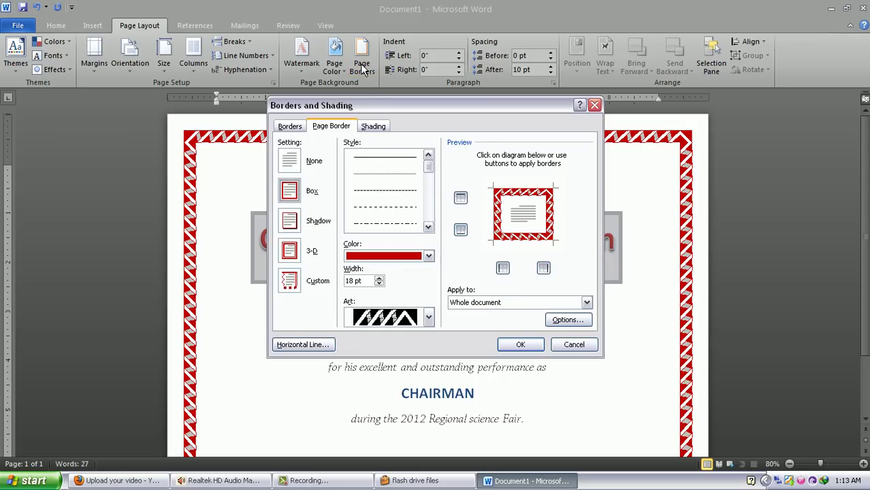
click(428, 257)
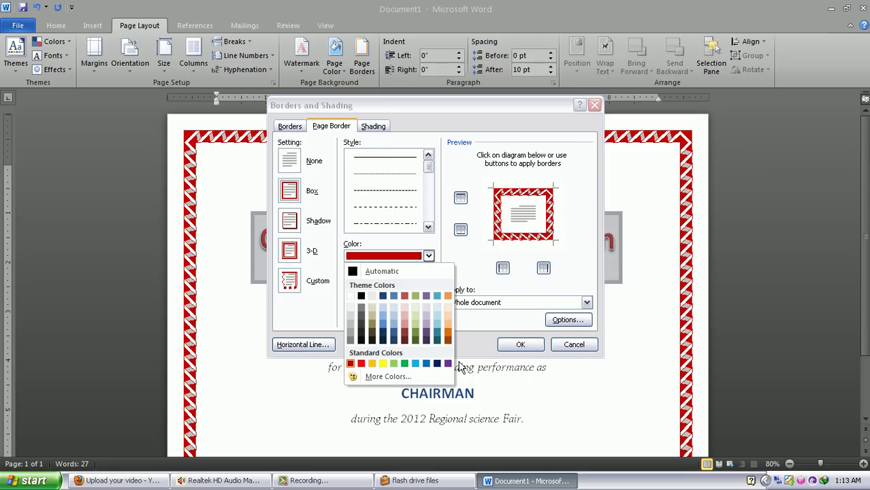
click(404, 272)
click(429, 318)
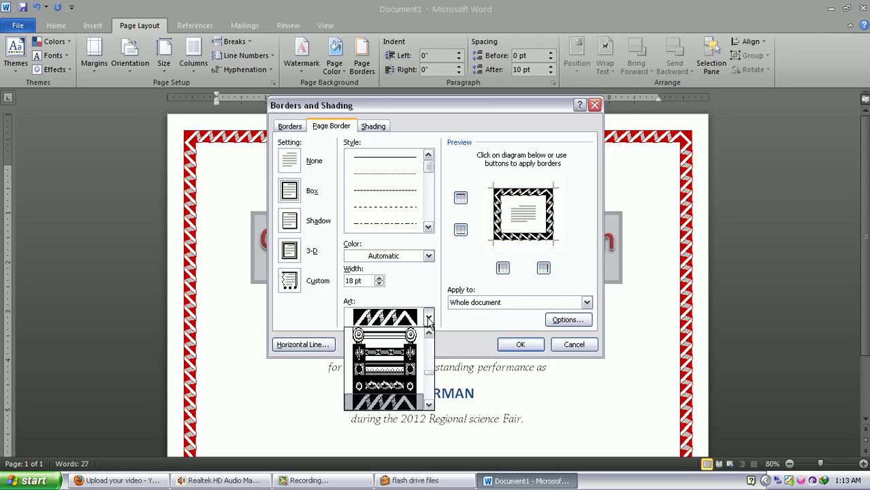
scroll(430, 325, down, 1)
scroll(433, 370, down, 1)
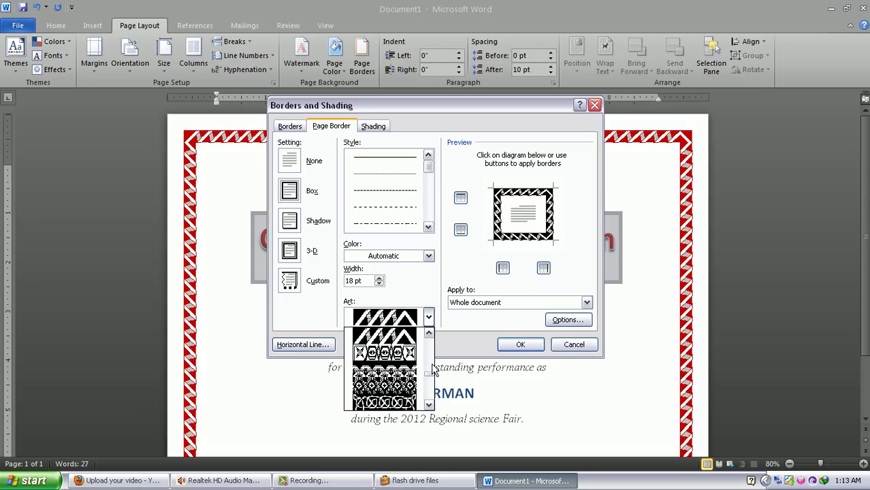
drag(430, 376, 426, 334)
click(297, 162)
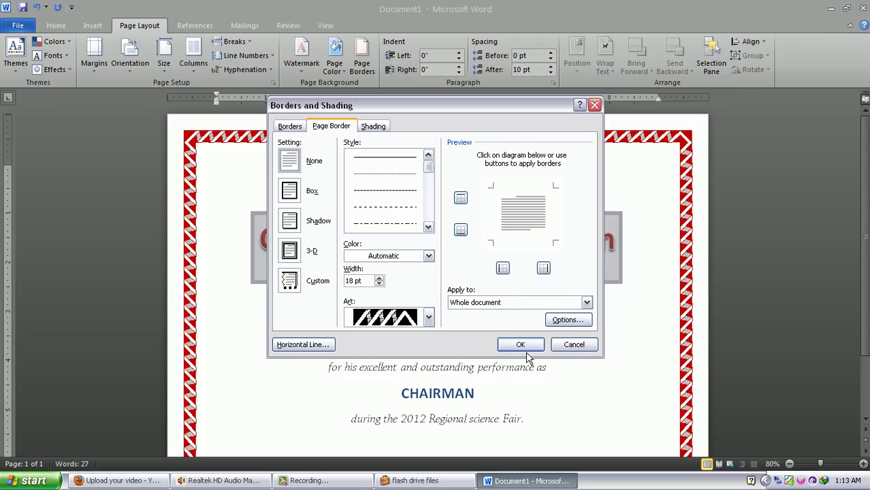
click(582, 347)
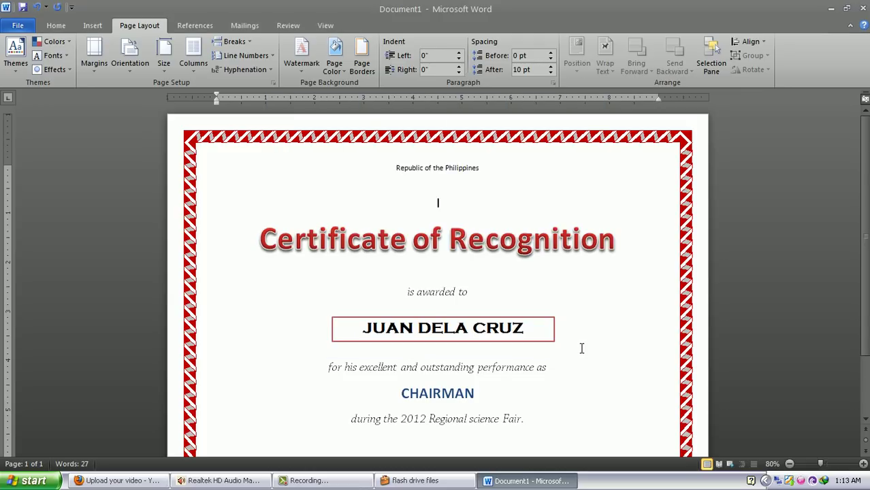
Set the page border to None and apply it, removing the red art border
click(362, 57)
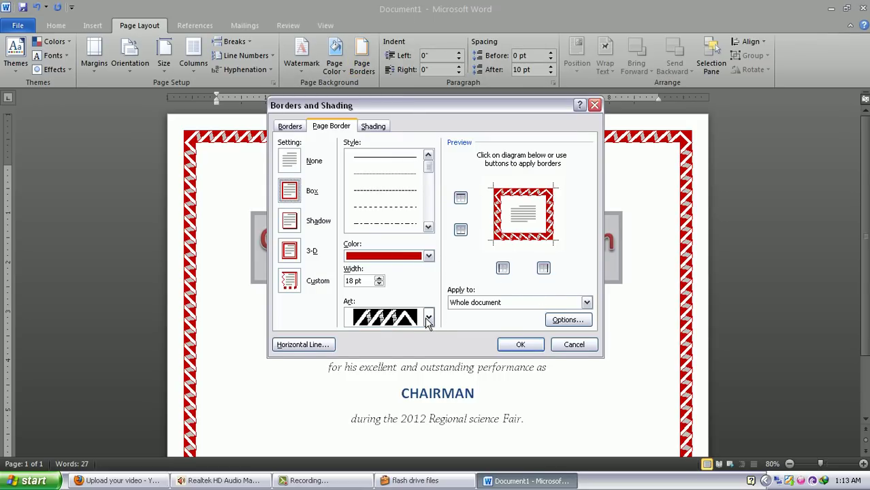
click(291, 160)
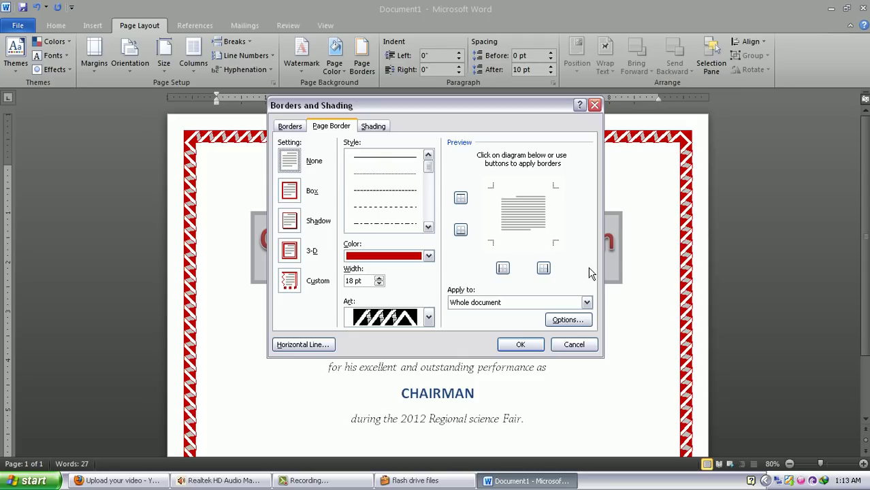
click(520, 345)
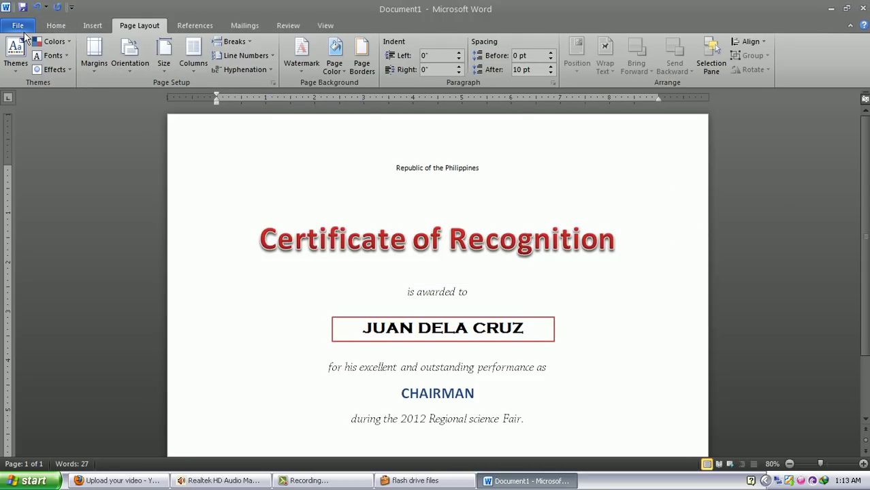
Open the Border Design folder in My Documents > My Pictures
click(37, 480)
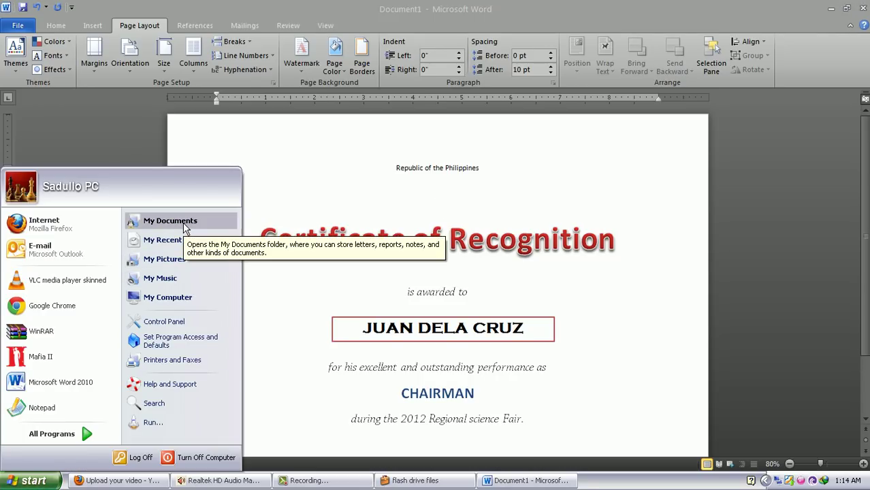
click(184, 225)
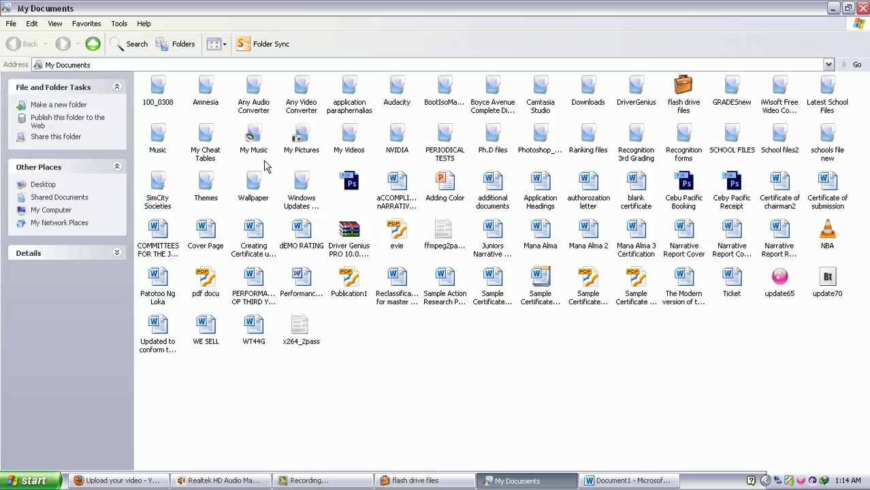
click(306, 143)
double_click(305, 143)
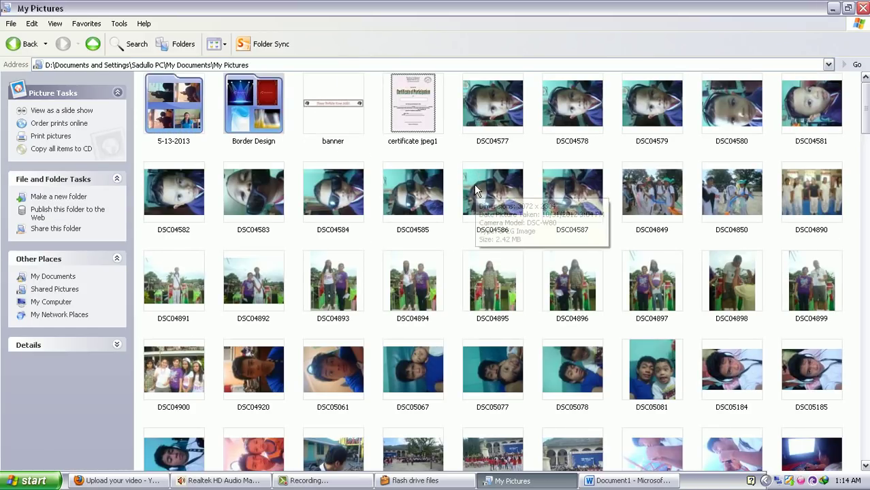
double_click(258, 119)
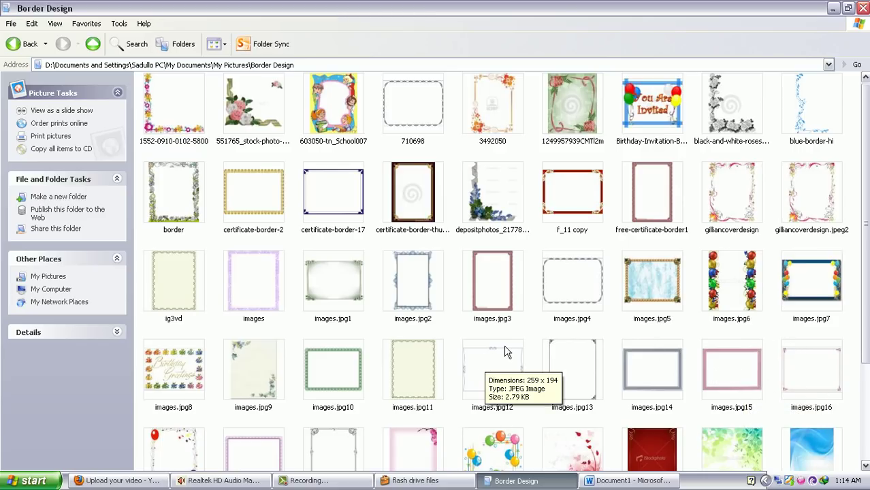
Copy the floral border picture images.jpg9 to the clipboard
scroll(505, 351, down, 3)
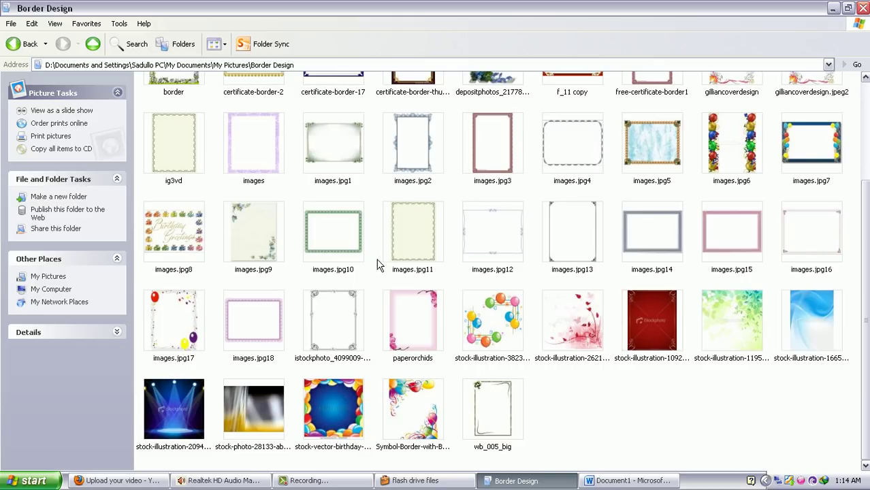
click(259, 238)
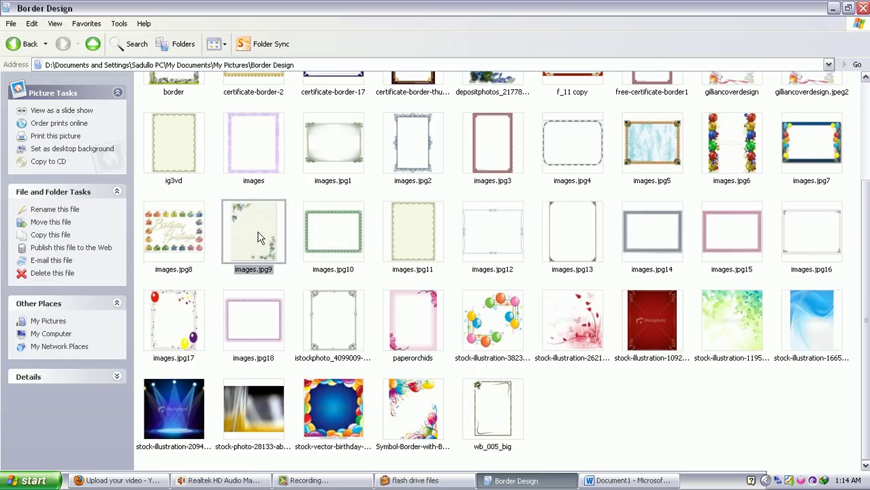
right_click(259, 238)
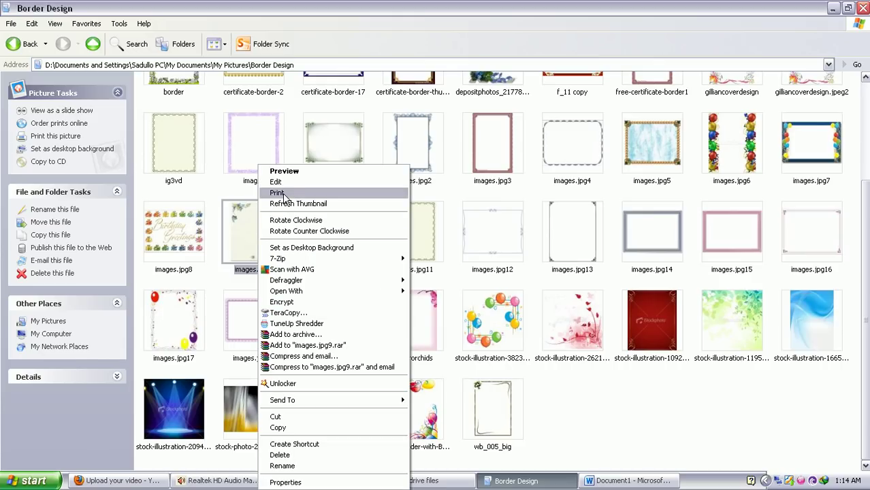
click(286, 428)
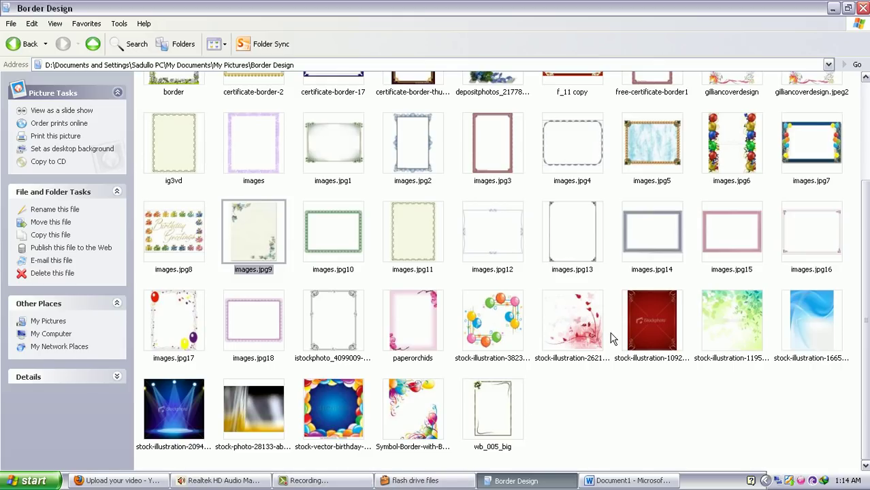
Paste the copied floral border picture near the top of the certificate and select it
click(619, 480)
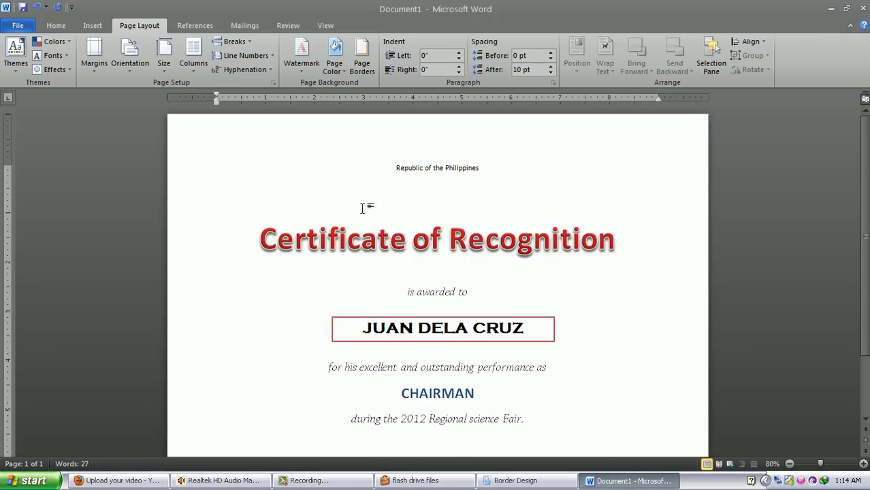
right_click(313, 168)
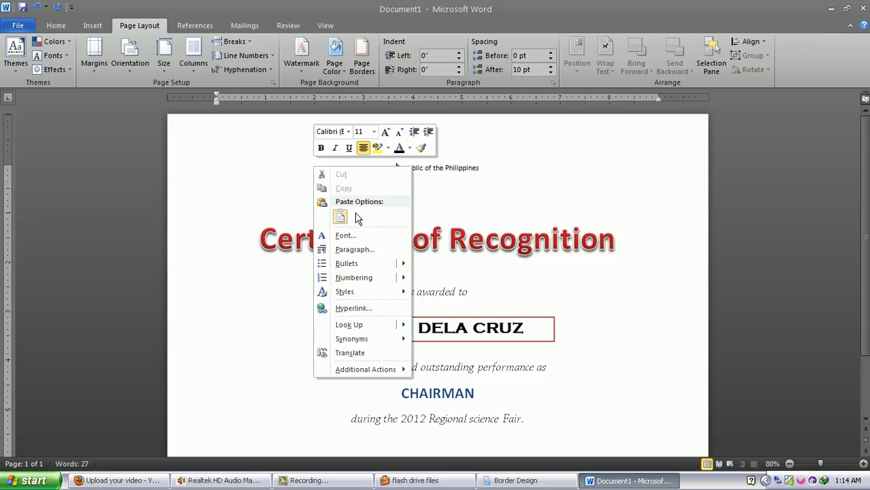
click(340, 217)
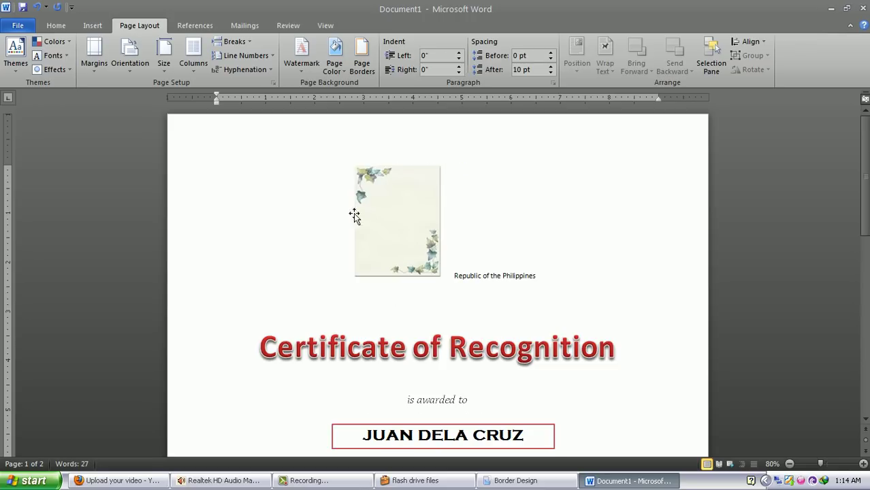
click(379, 208)
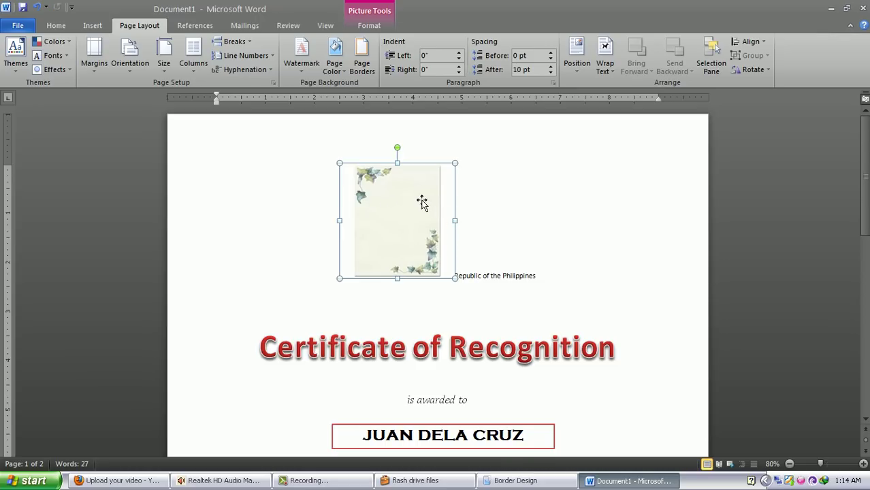
Set the floral picture's text wrapping to Through, then to Behind Text
right_click(417, 198)
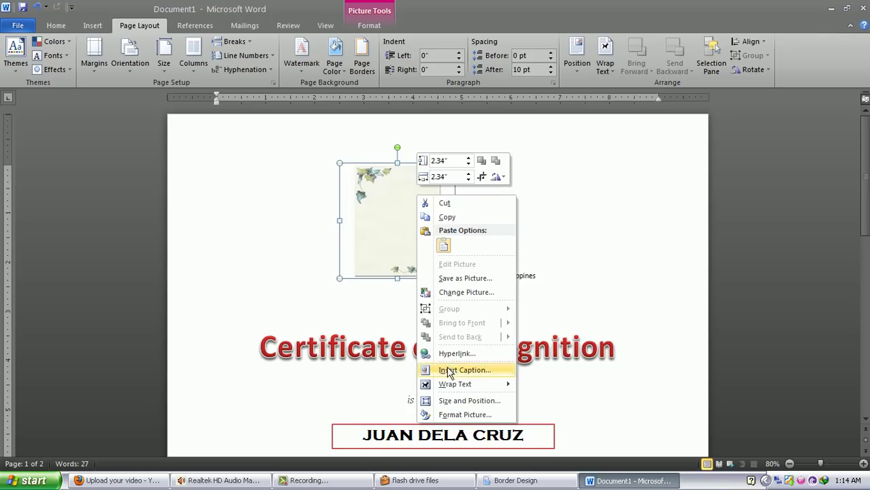
mouse_move(455, 384)
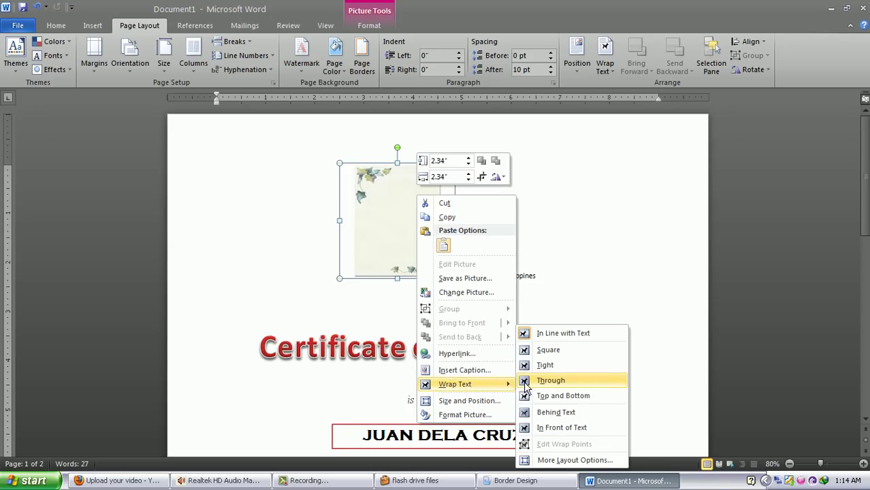
click(537, 382)
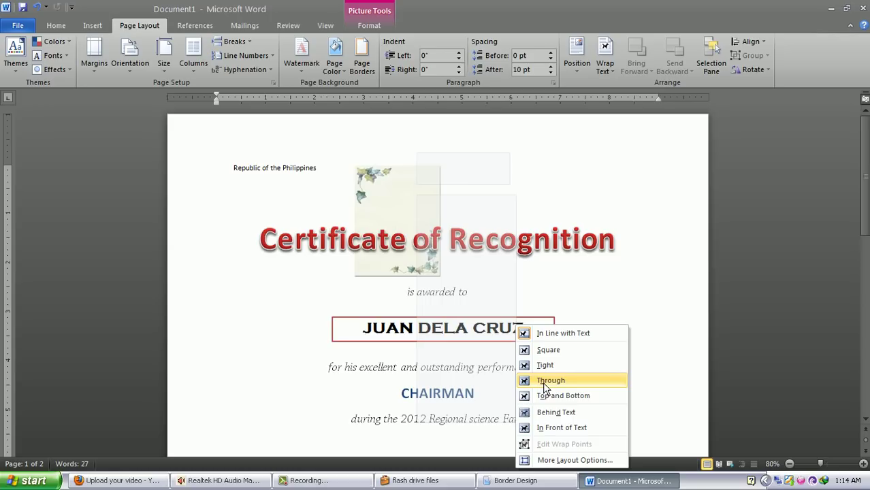
click(551, 416)
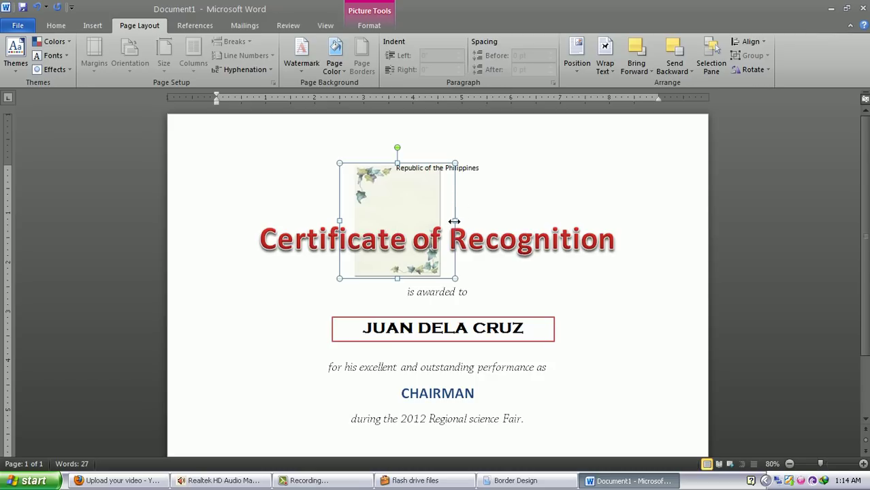
Stretch the ivy picture wider left and right and taller top and bottom to frame the text
drag(455, 220, 677, 220)
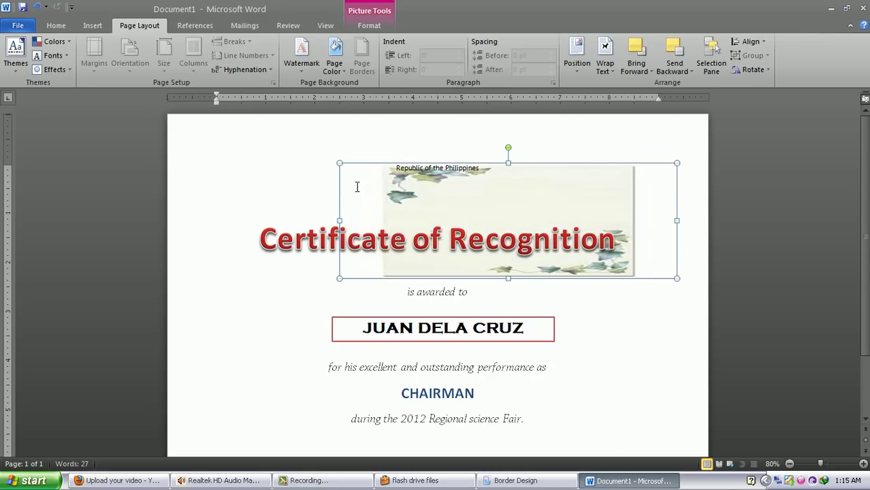
drag(338, 220, 198, 220)
key(Escape)
drag(437, 163, 437, 133)
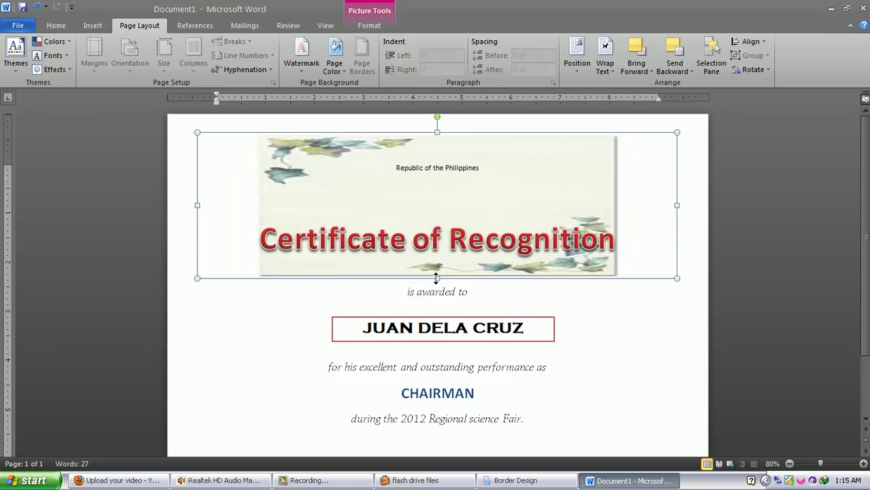
drag(437, 278, 459, 429)
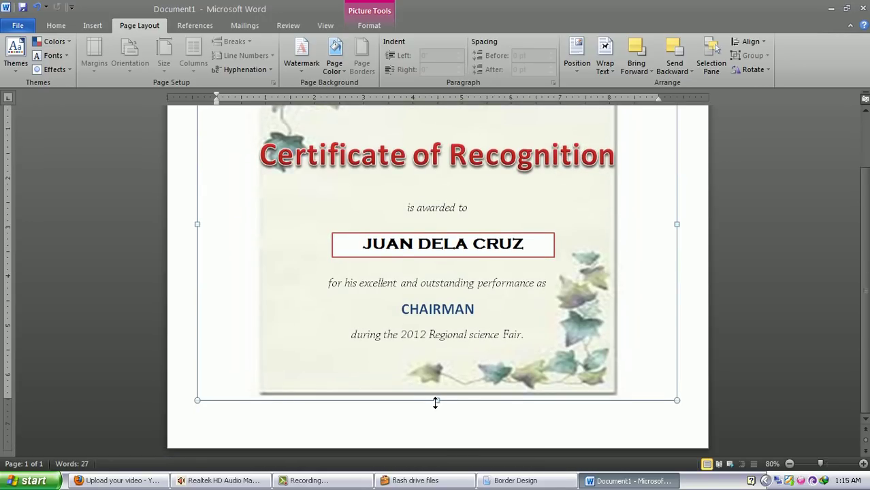
drag(437, 401, 437, 408)
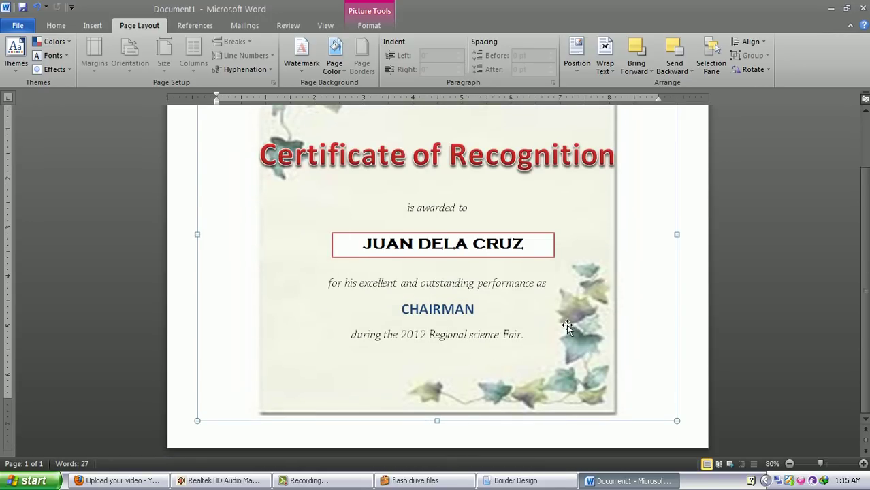
scroll(552, 318, up, 3)
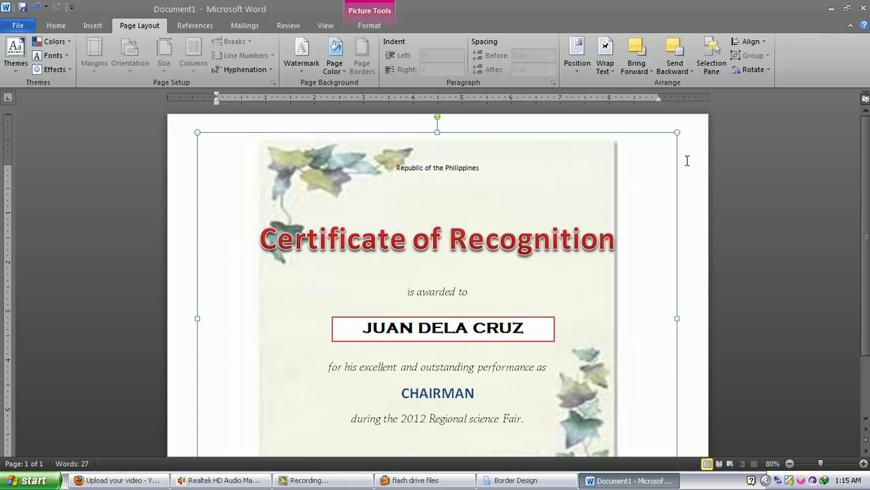
Delete the ivy picture and copy the blue-marble images.jpg5 from Border Design
key(Delete)
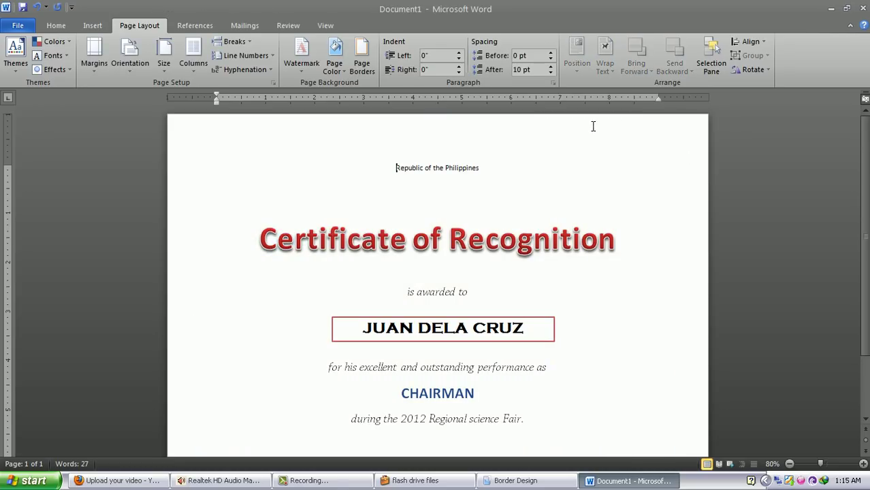
click(507, 476)
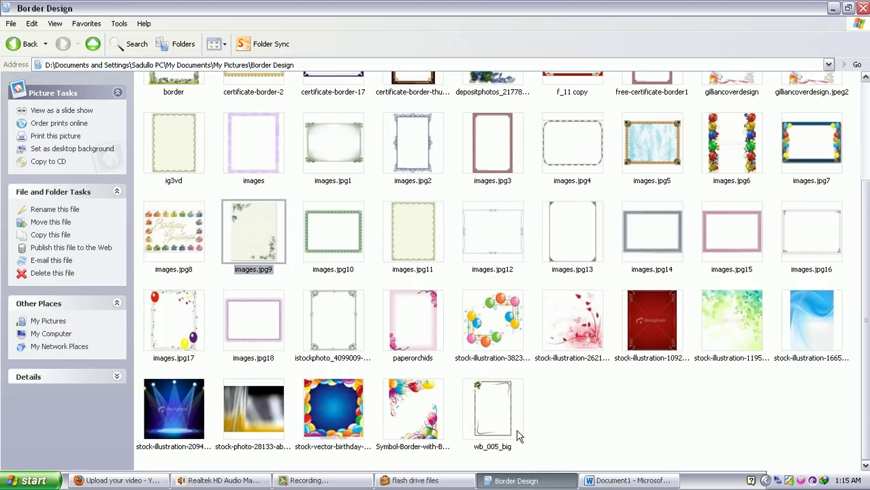
mouse_move(332, 144)
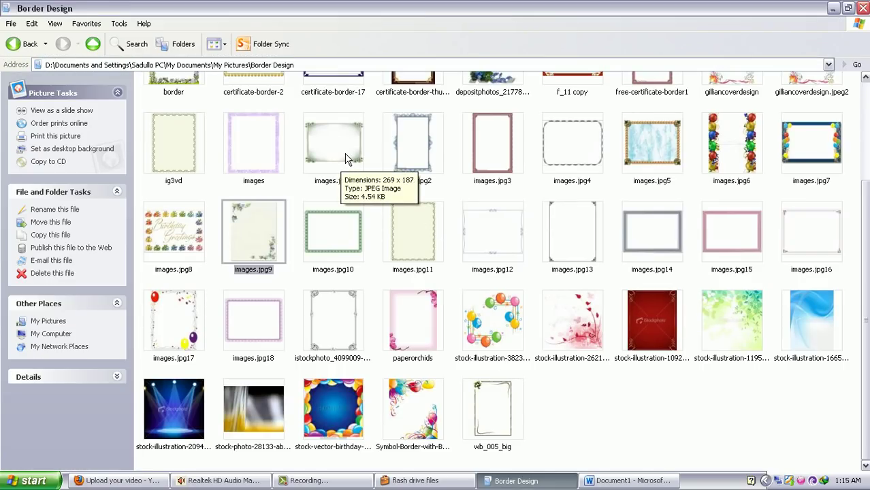
click(645, 143)
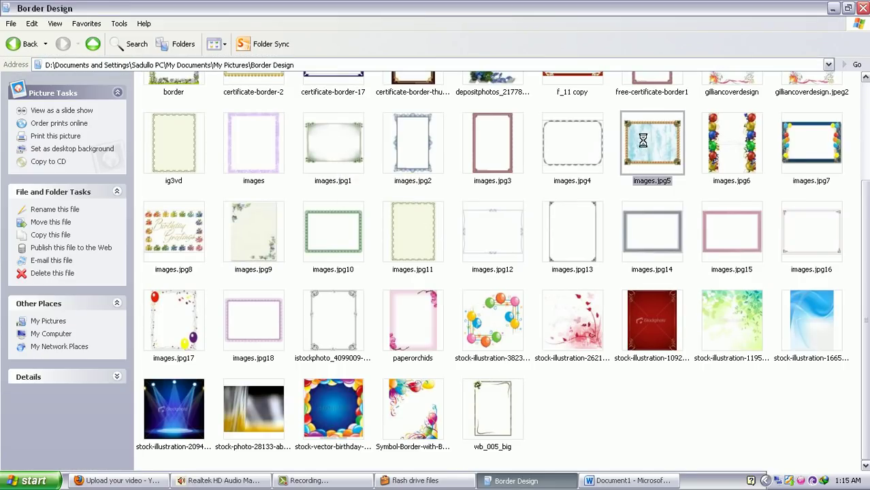
right_click(643, 145)
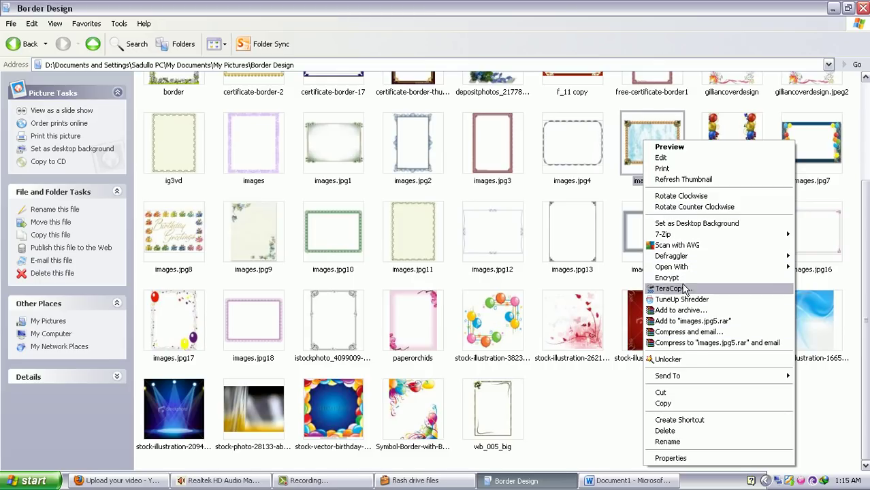
click(675, 402)
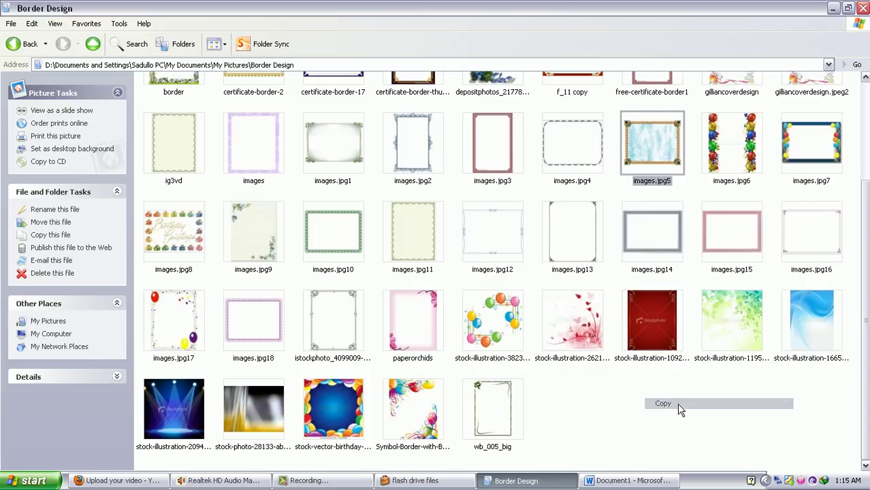
Paste the blue-marble border picture at the top of the certificate and set it Behind Text
click(627, 482)
right_click(432, 175)
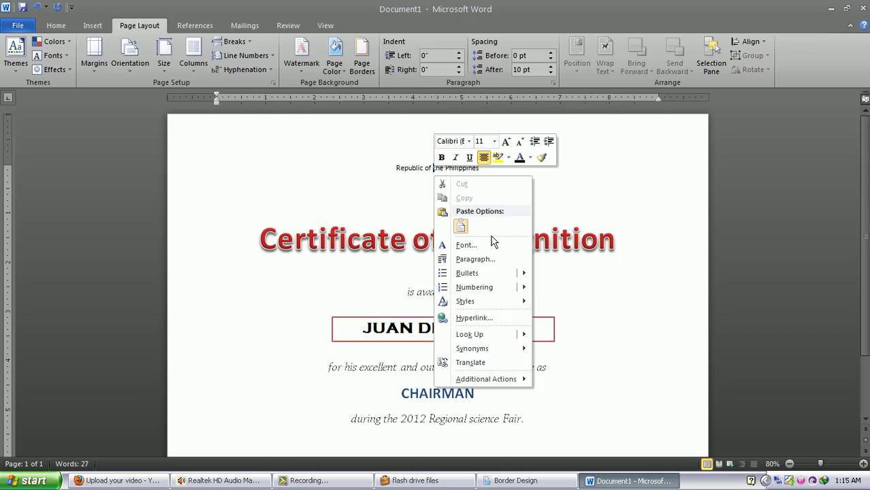
click(462, 228)
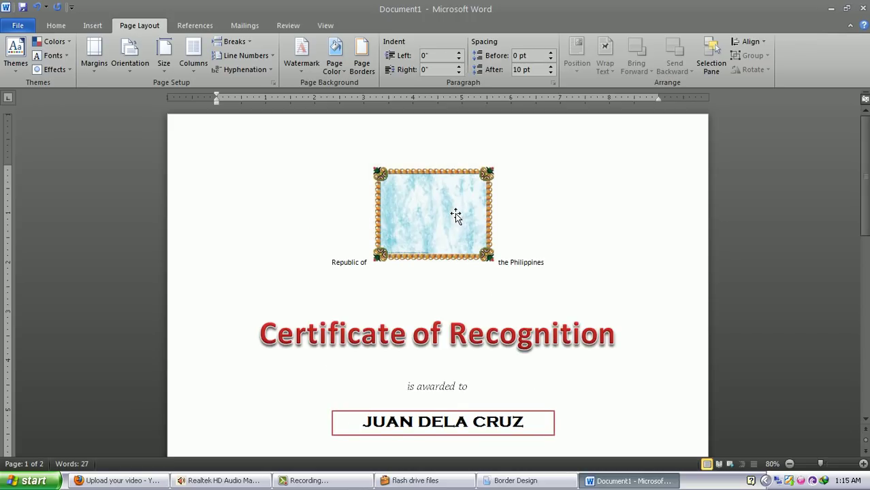
click(455, 215)
right_click(456, 216)
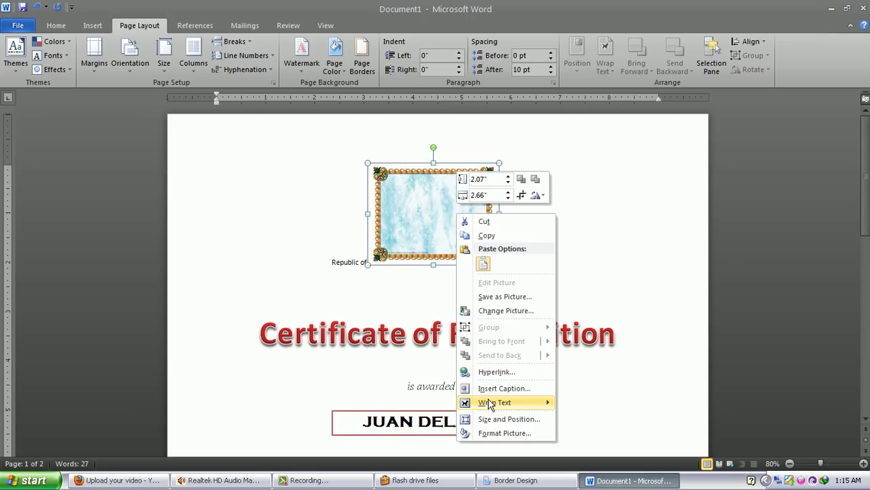
mouse_move(495, 403)
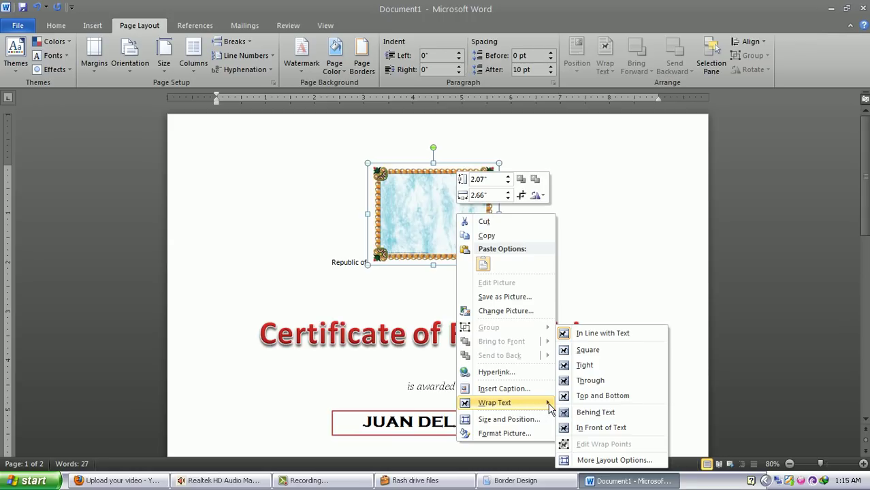
click(592, 413)
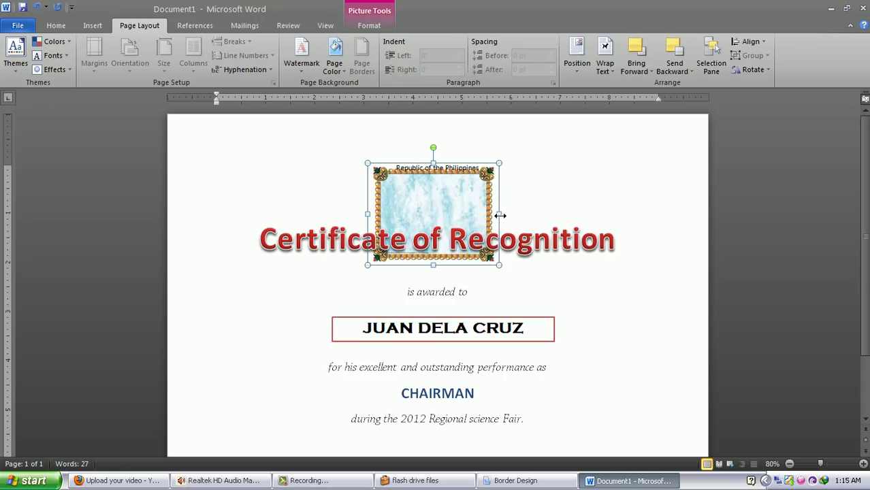
Widen the border picture left and right and stretch it up and down toward the page edges
drag(498, 215, 676, 224)
drag(360, 215, 198, 213)
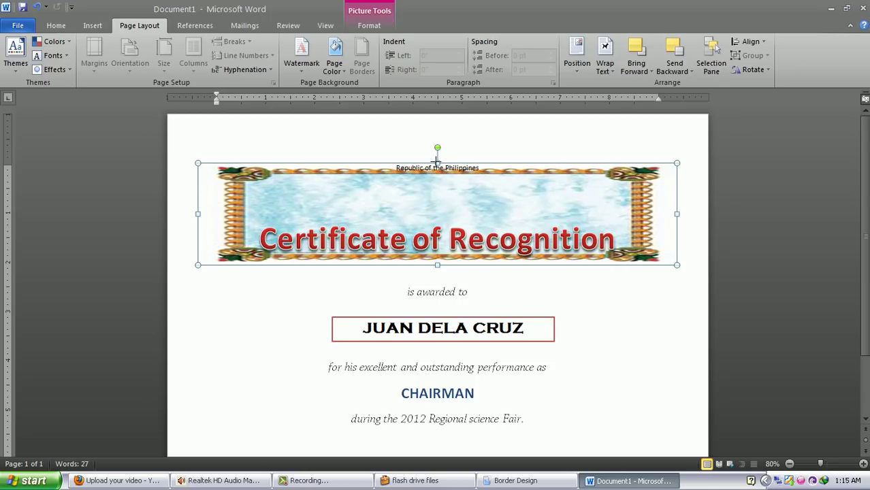
drag(437, 162, 437, 123)
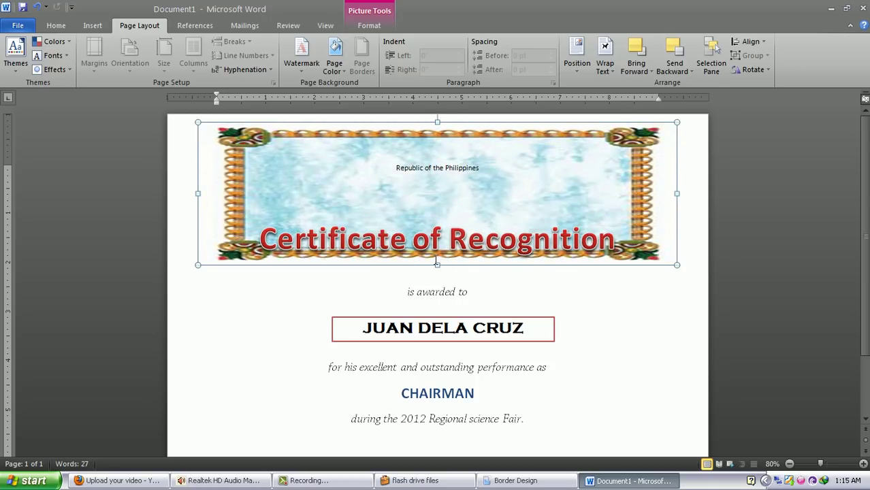
drag(436, 265, 460, 398)
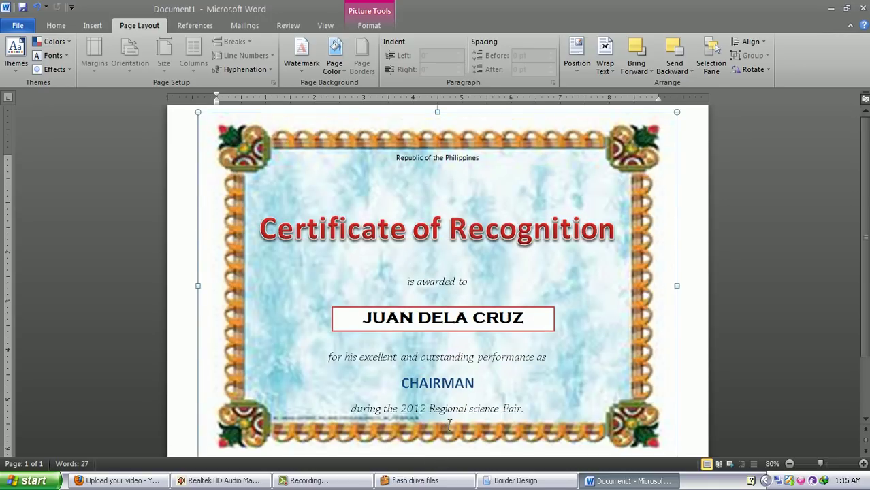
scroll(459, 398, down, 1)
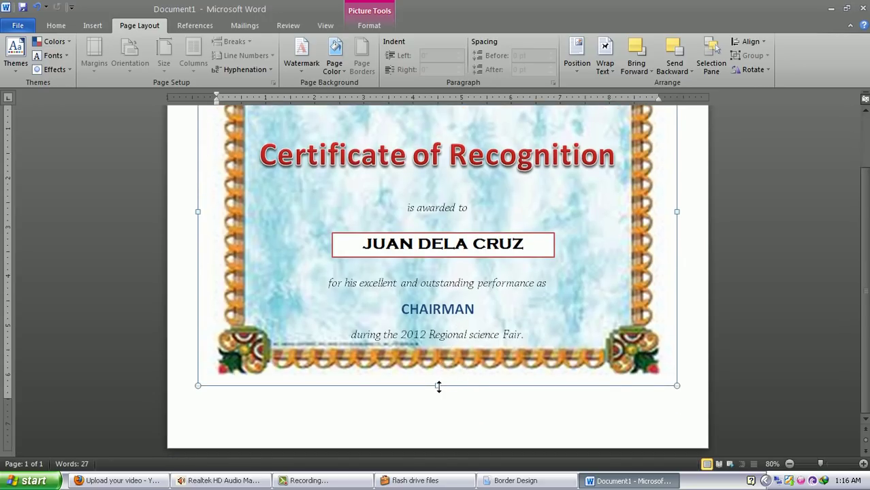
drag(438, 386, 437, 438)
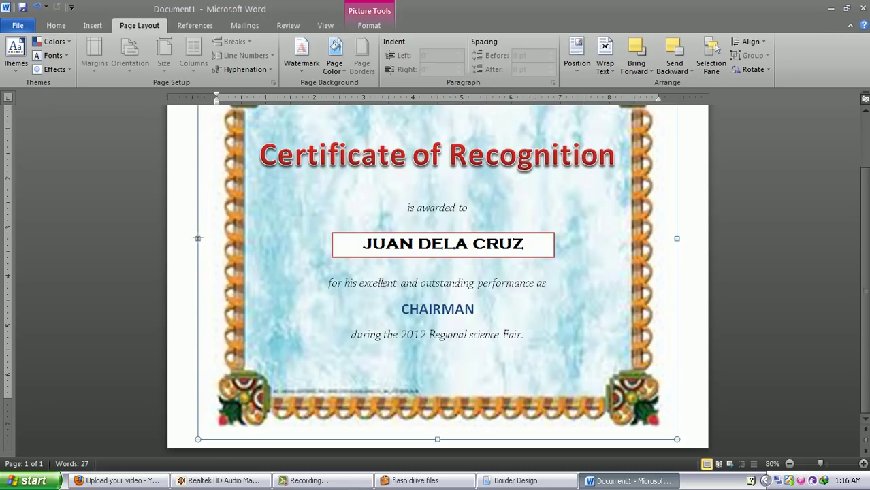
Fine-tune the border's left, right and top edges so they reach the page edges
drag(197, 238, 174, 239)
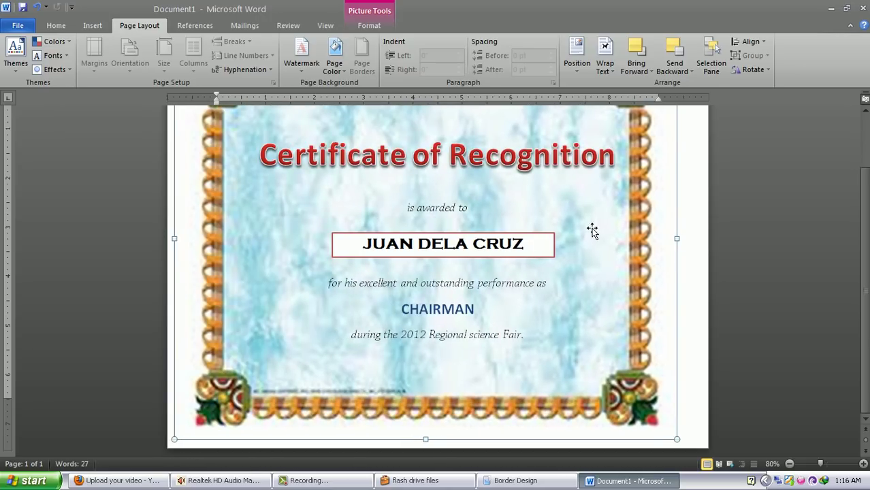
drag(677, 238, 707, 240)
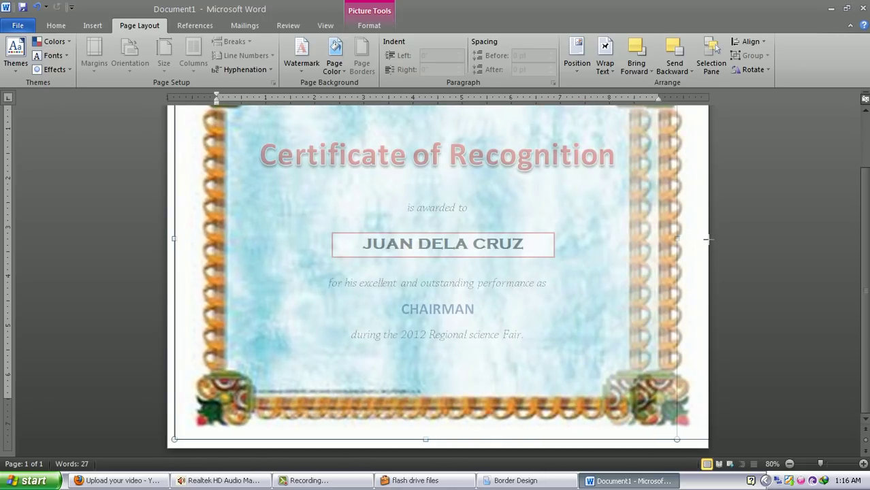
scroll(619, 297, up, 2)
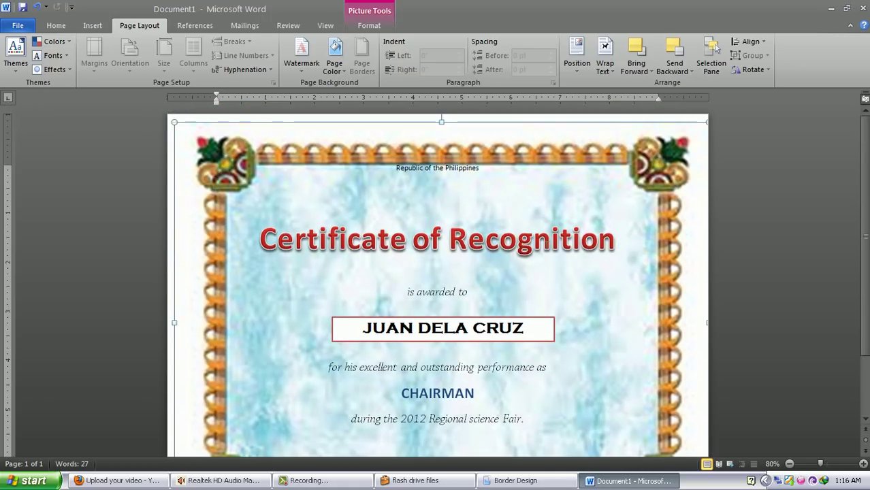
drag(441, 121, 441, 114)
scroll(507, 266, down, 3)
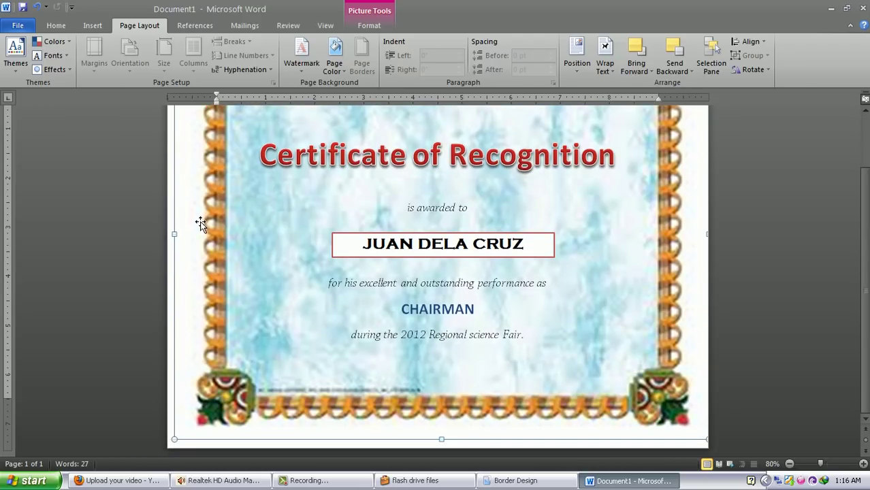
drag(174, 234, 171, 236)
scroll(641, 253, up, 3)
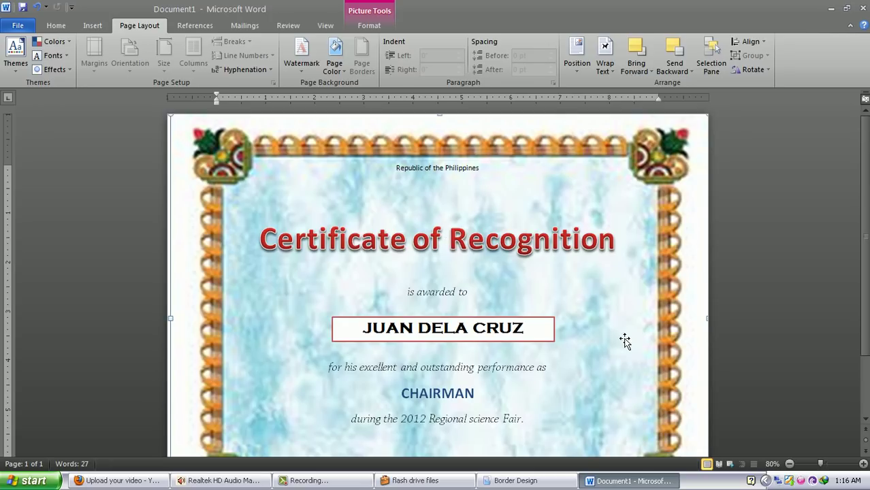
scroll(676, 278, down, 3)
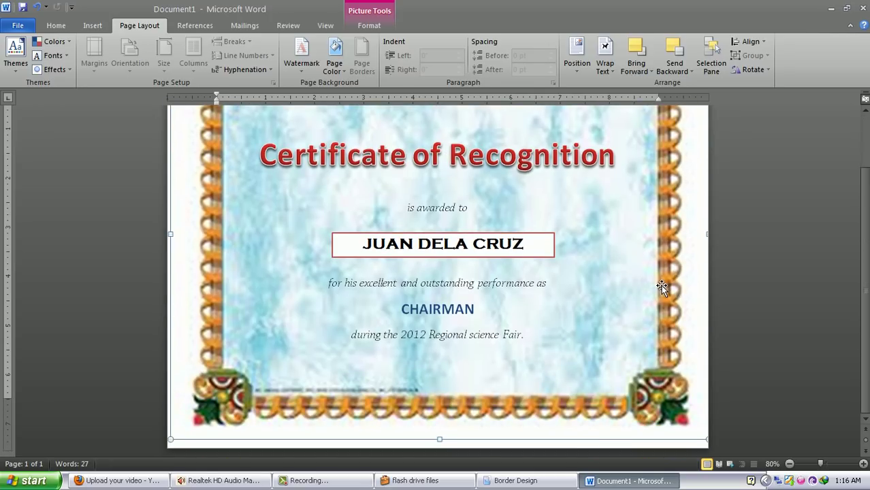
scroll(619, 278, up, 3)
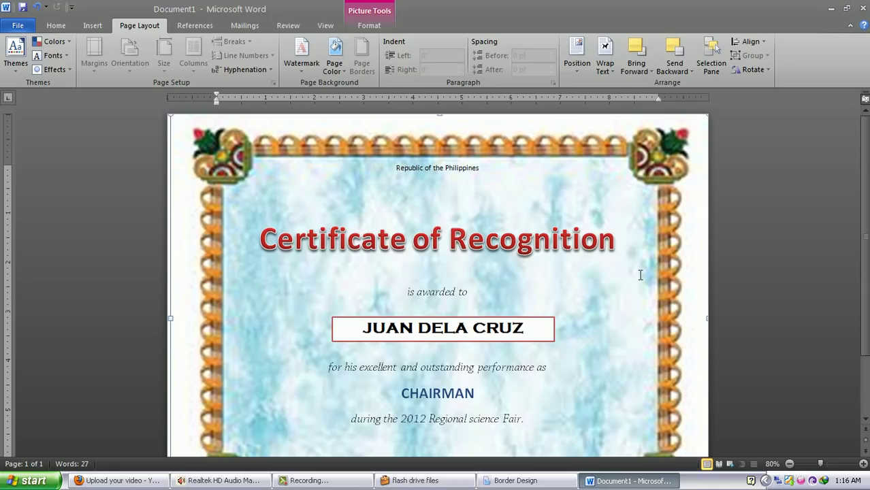